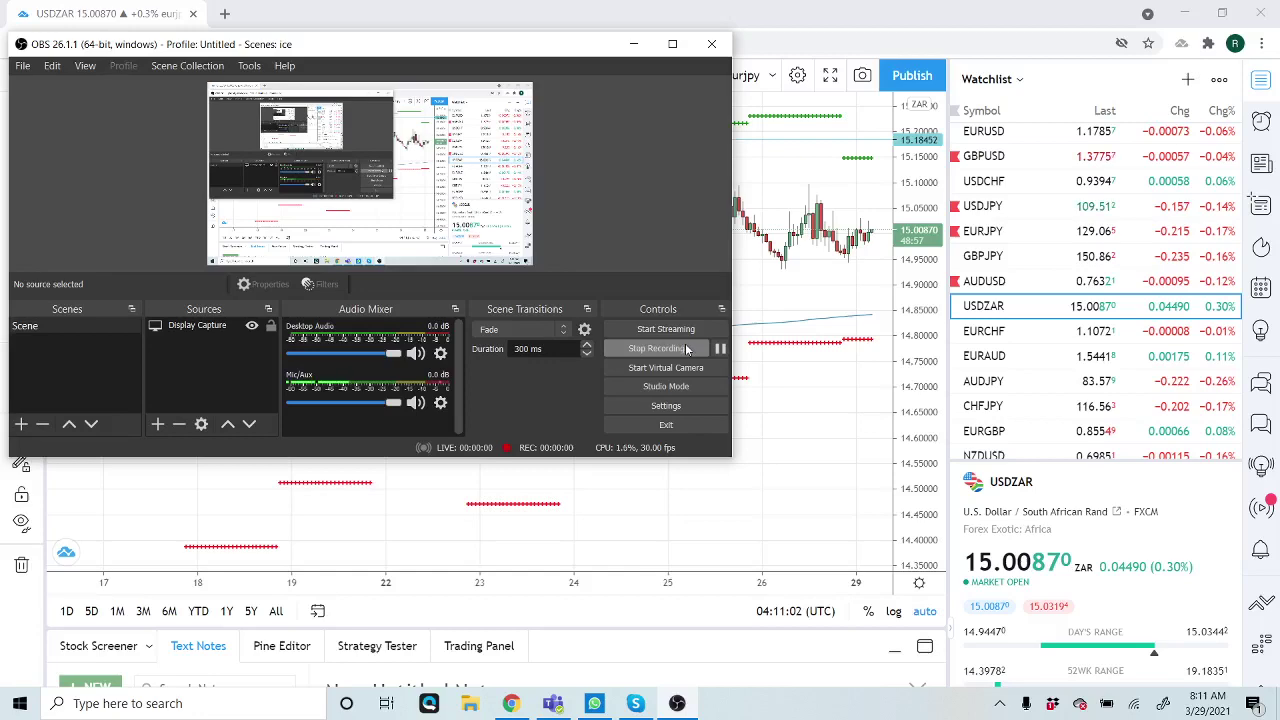
Minimize OBS and start a video idea recording of the USDZAR chart, sharing the entire screen
click(633, 46)
mouse_move(912, 76)
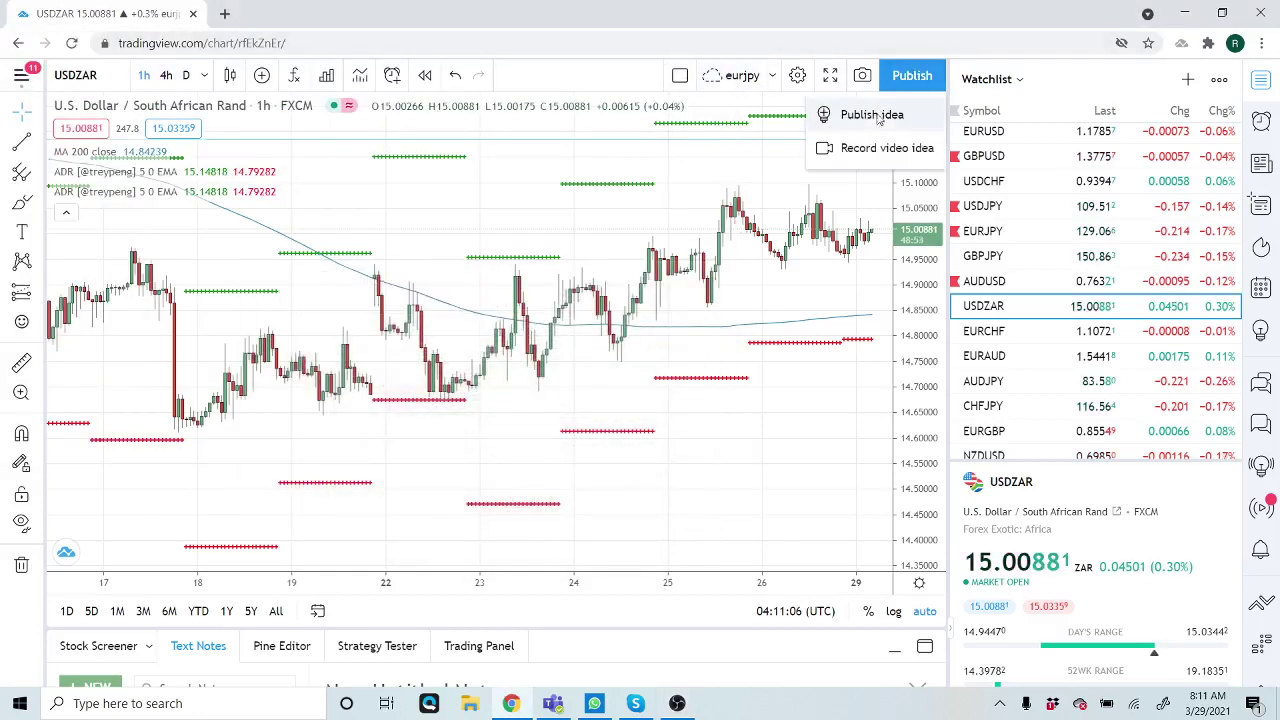
click(876, 150)
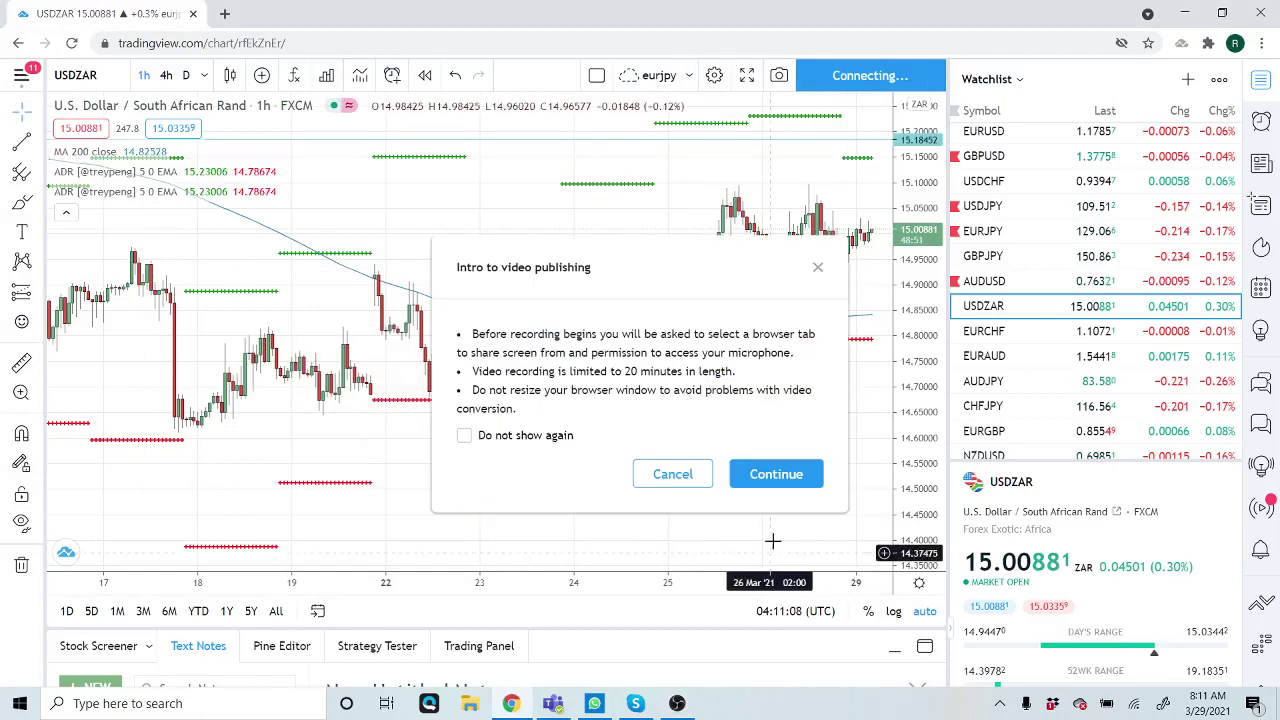
click(772, 472)
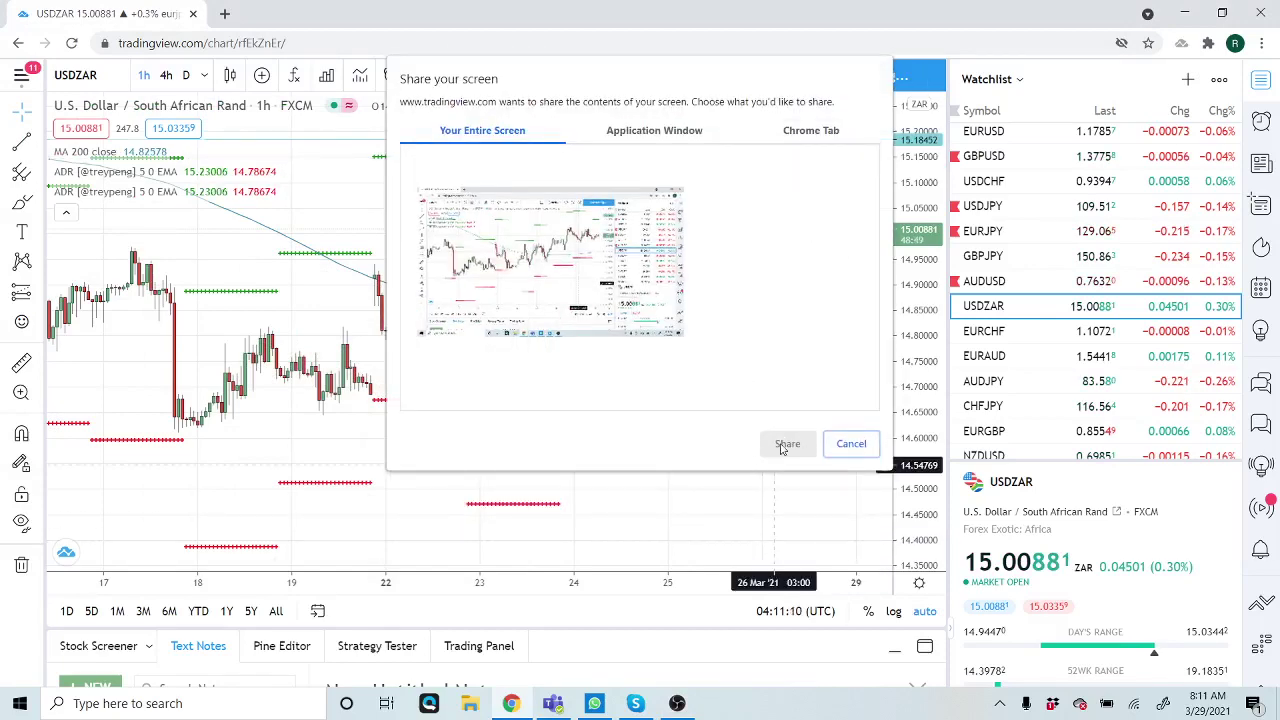
click(489, 268)
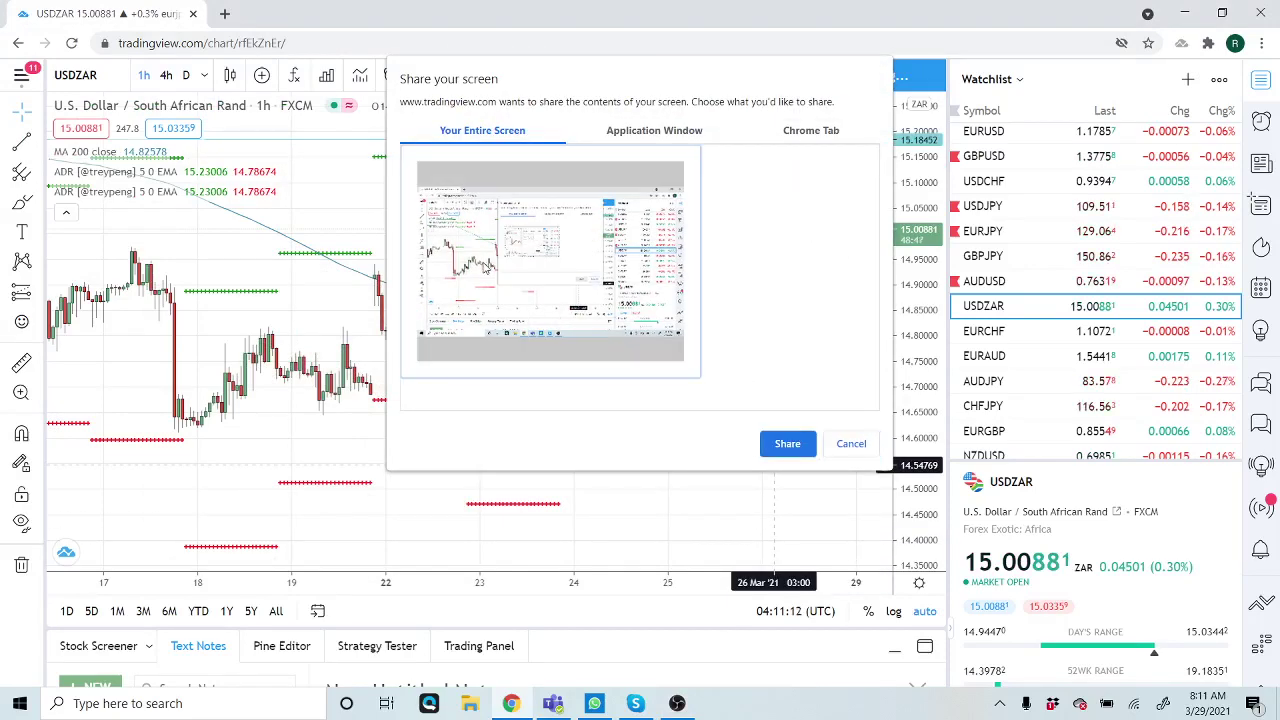
click(787, 443)
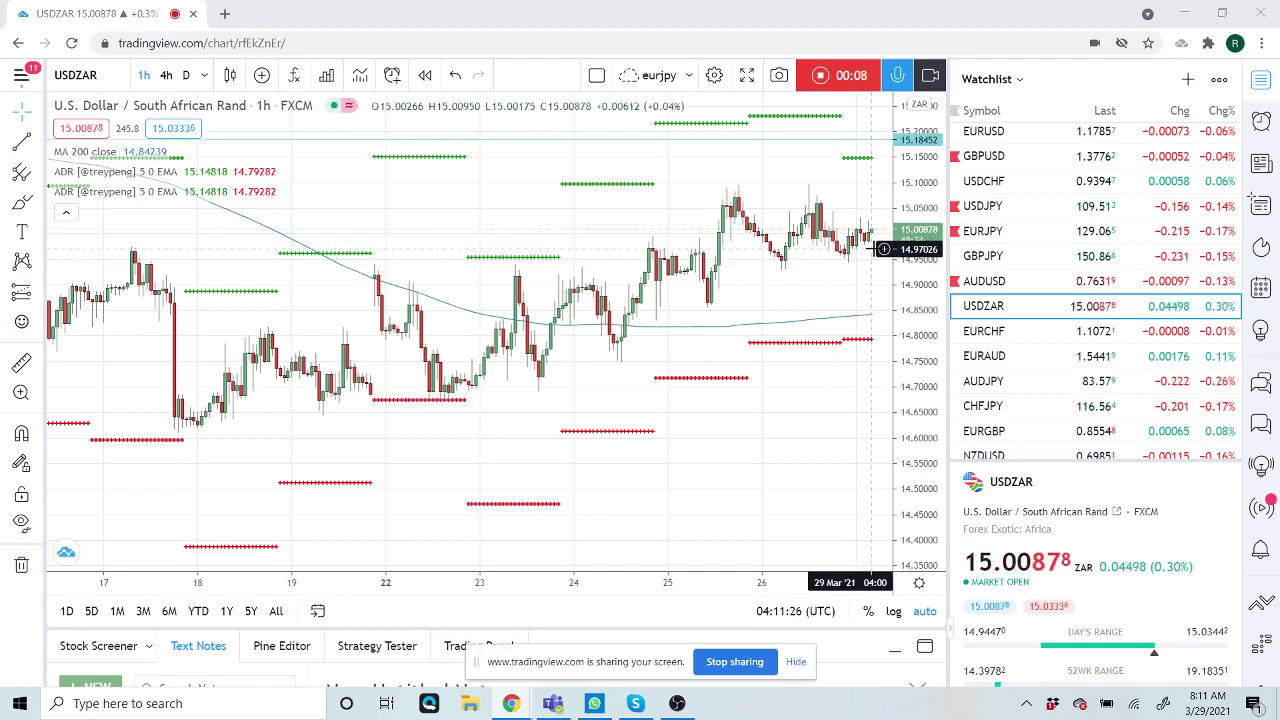
mouse_move(1048, 256)
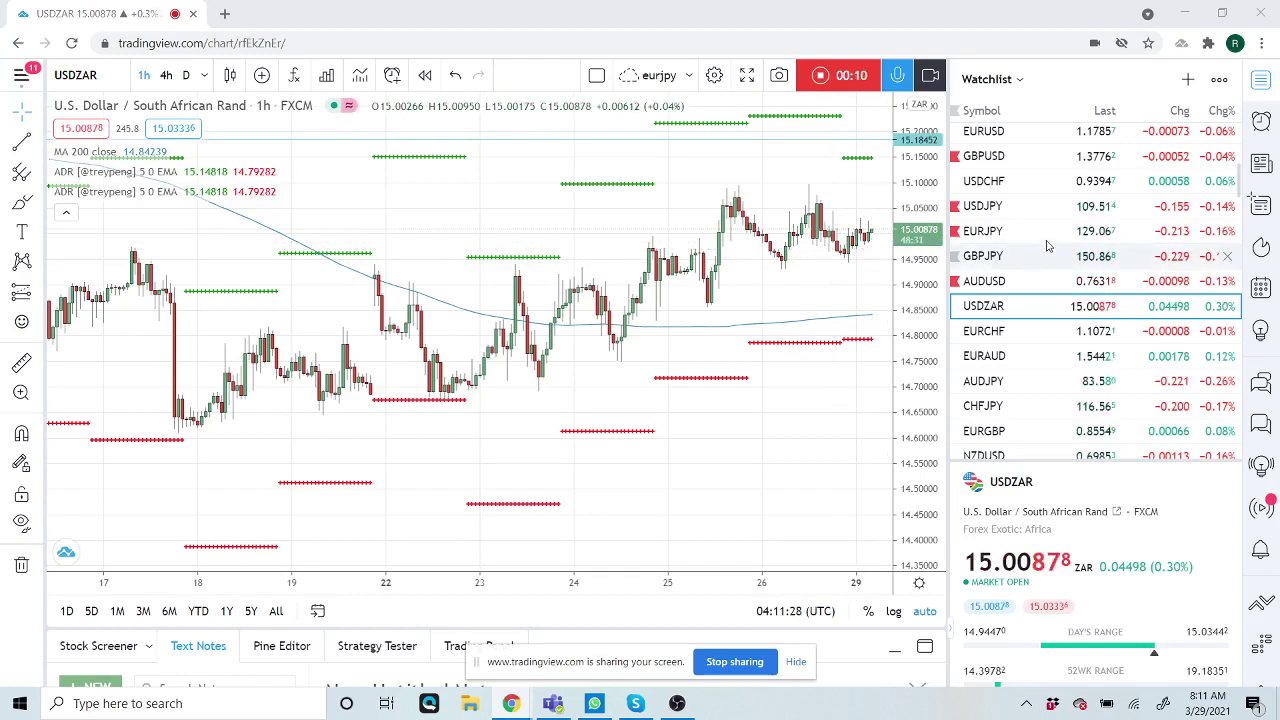
scroll(1048, 245, down, 1)
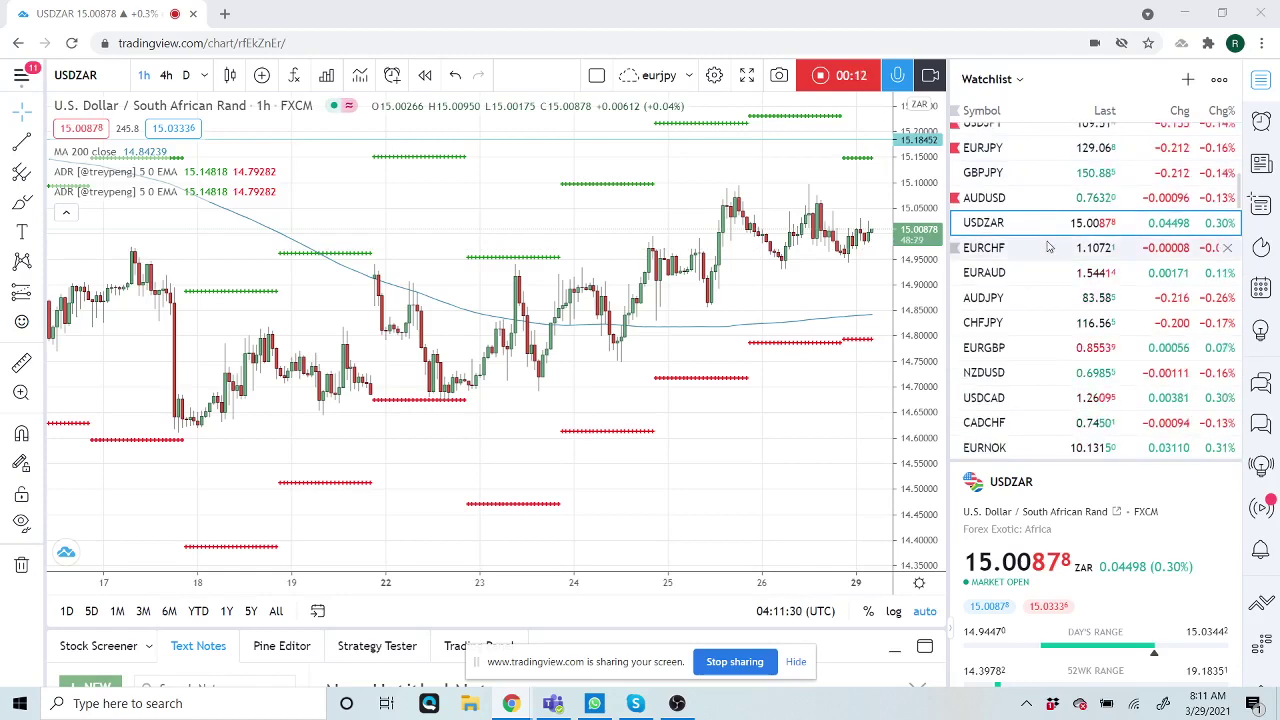
scroll(1059, 245, down, 1)
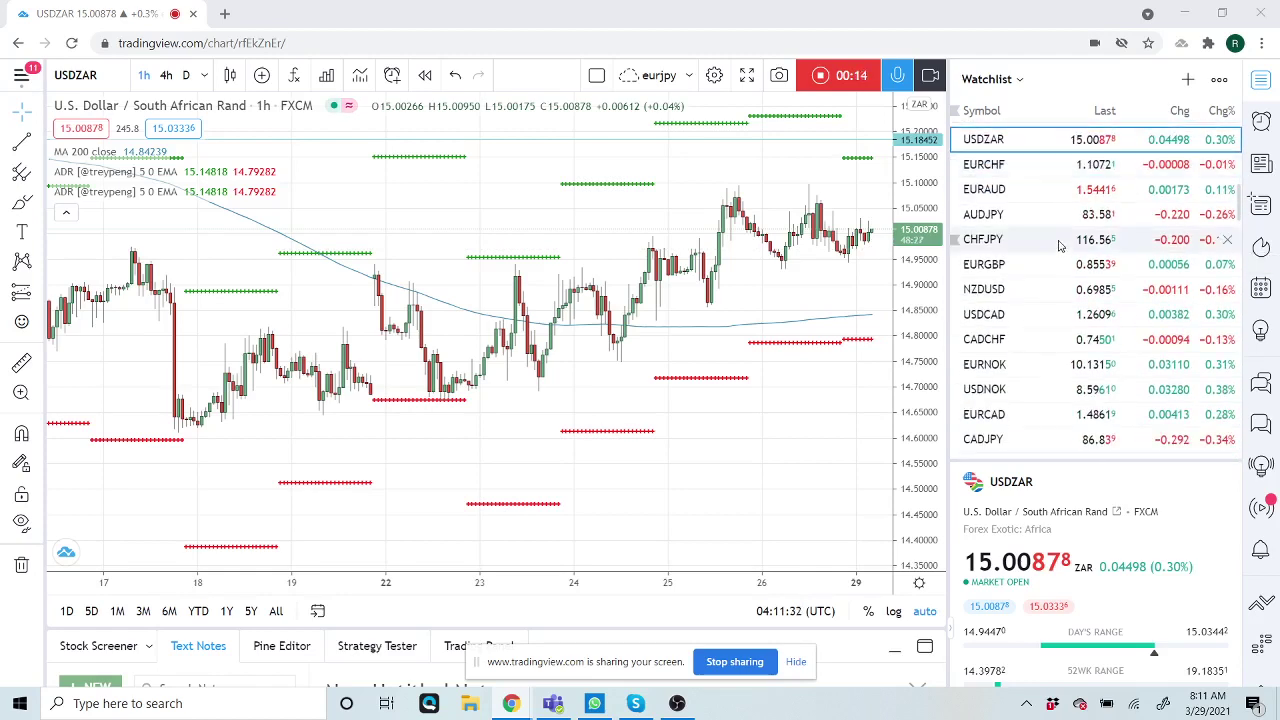
scroll(1073, 262, up, 3)
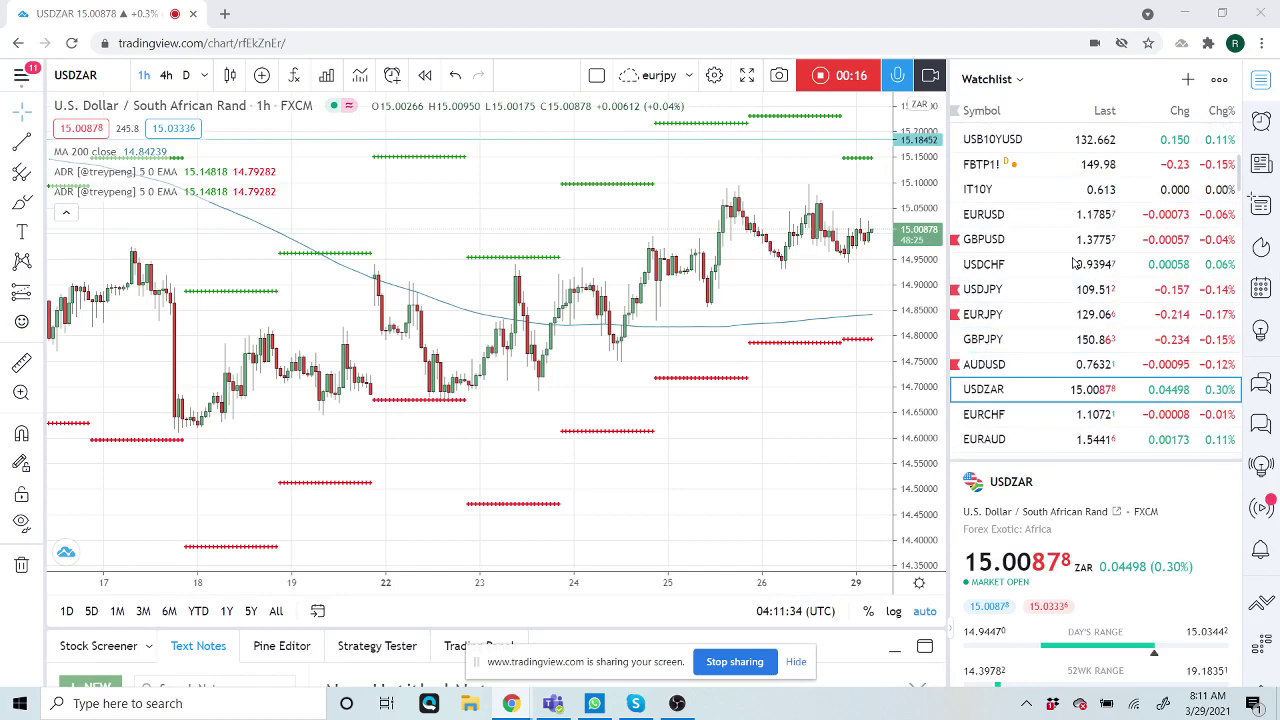
scroll(1073, 262, up, 2)
scroll(1073, 262, down, 1)
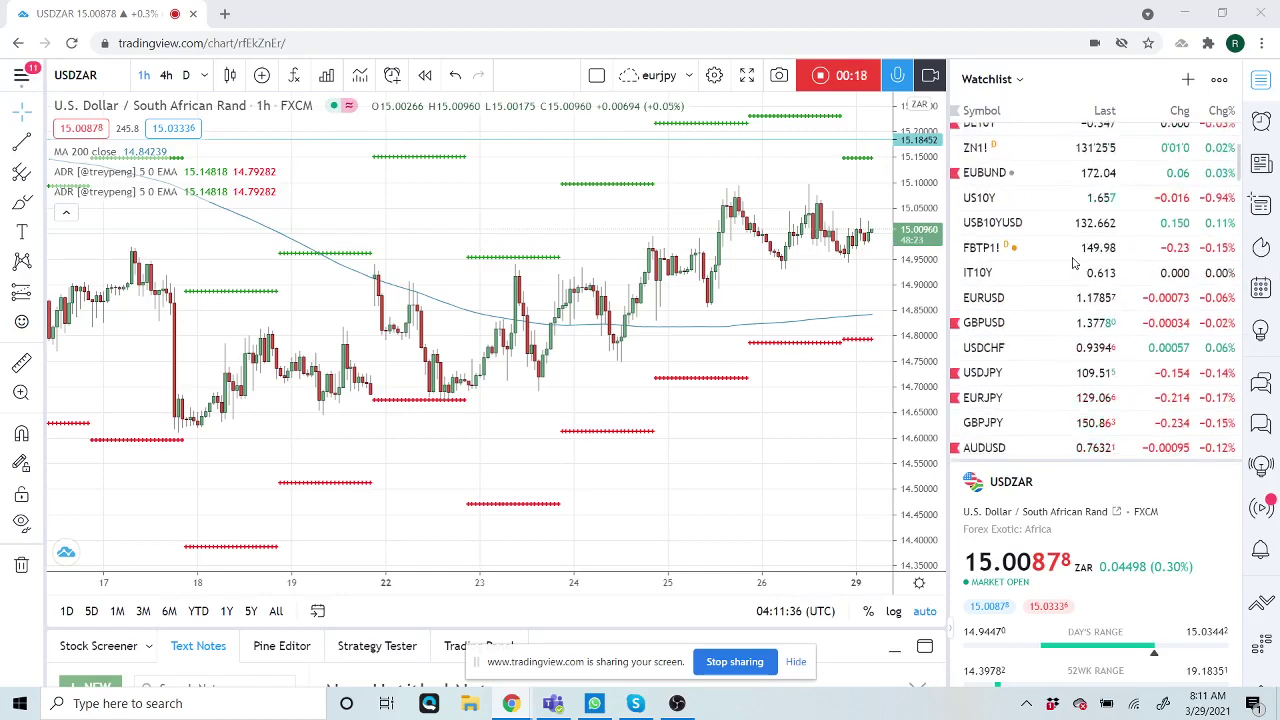
scroll(1073, 262, down, 1)
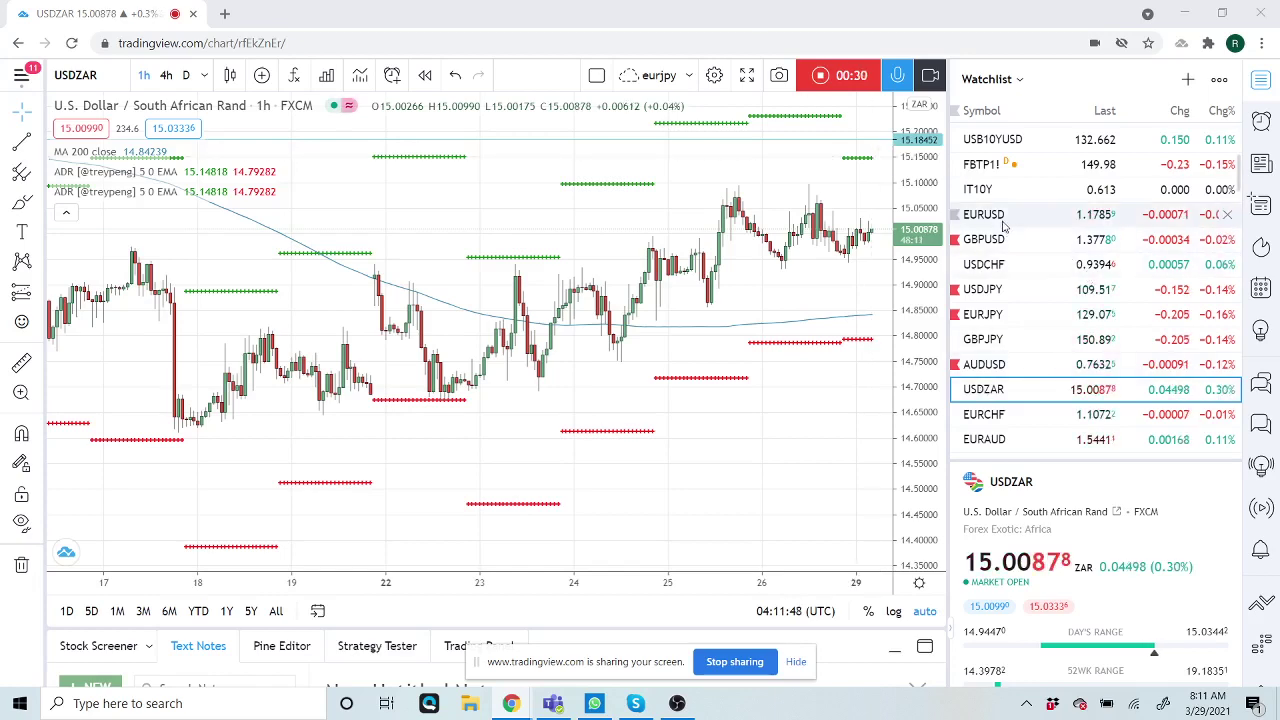
scroll(1012, 245, down, 3)
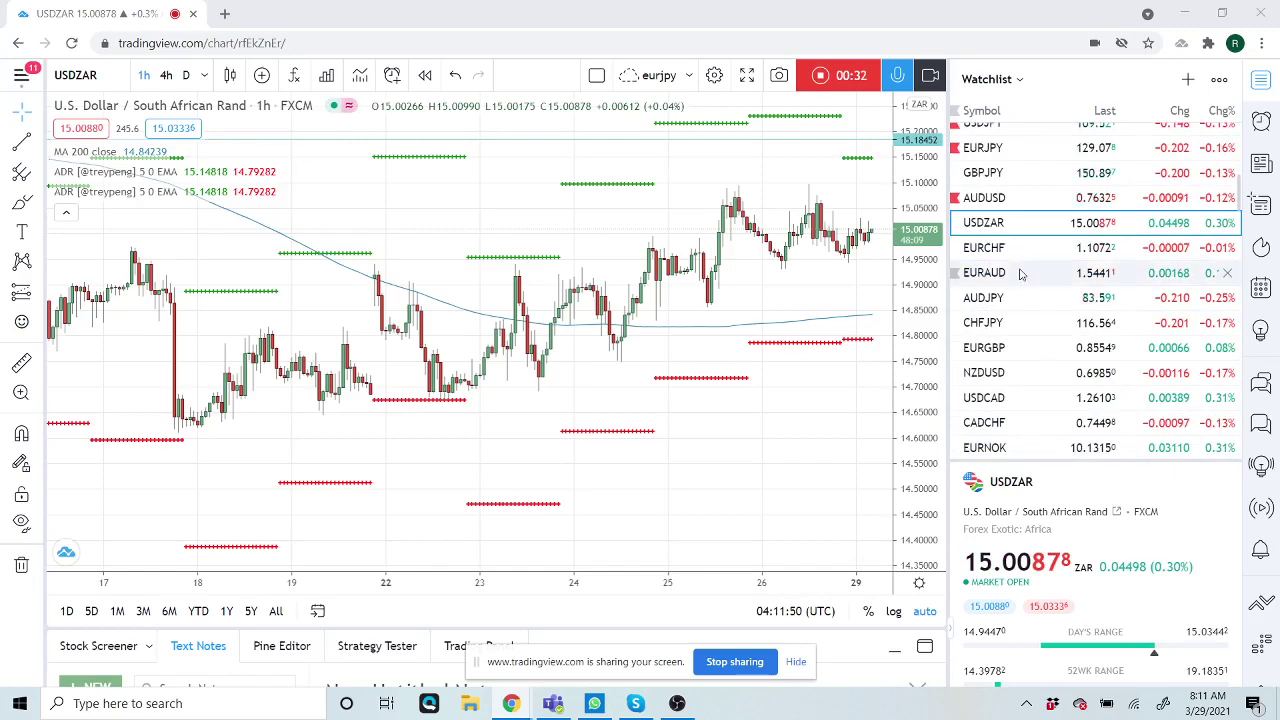
scroll(1020, 274, up, 3)
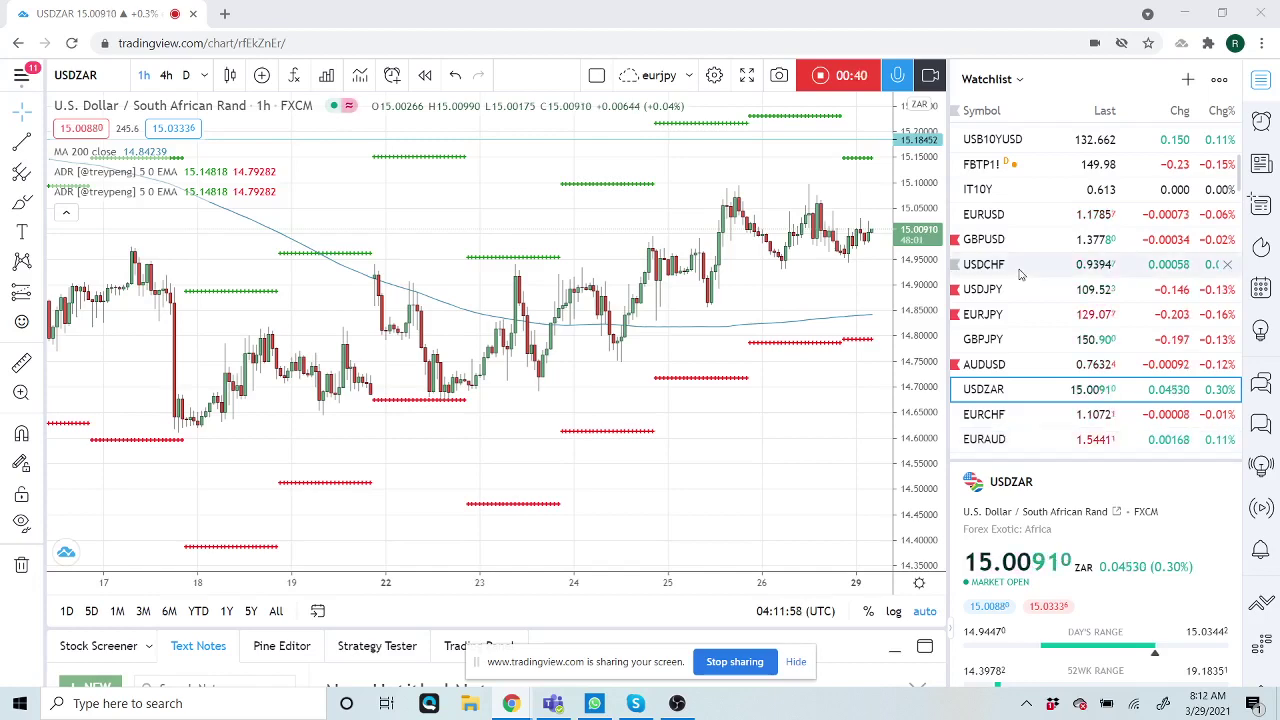
Load EURUSD on the 4-hour timeframe, after a look at daily, and hide its first ADR indicator
click(996, 222)
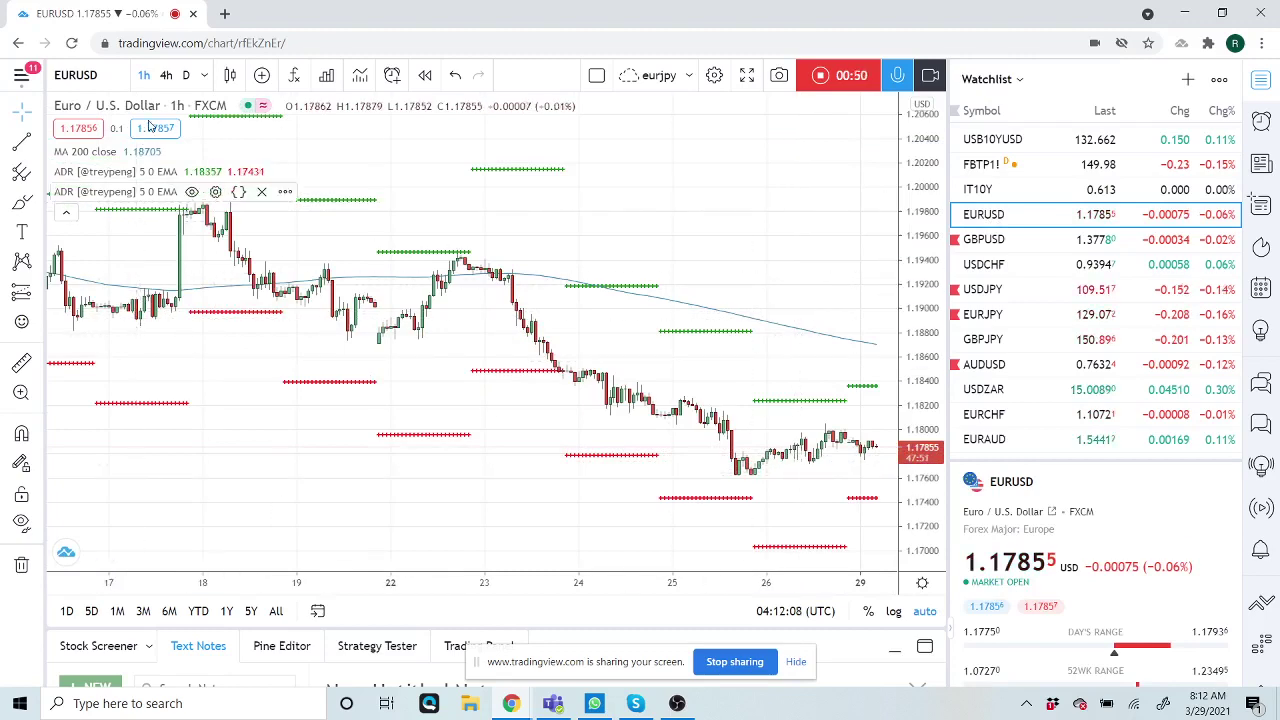
click(185, 76)
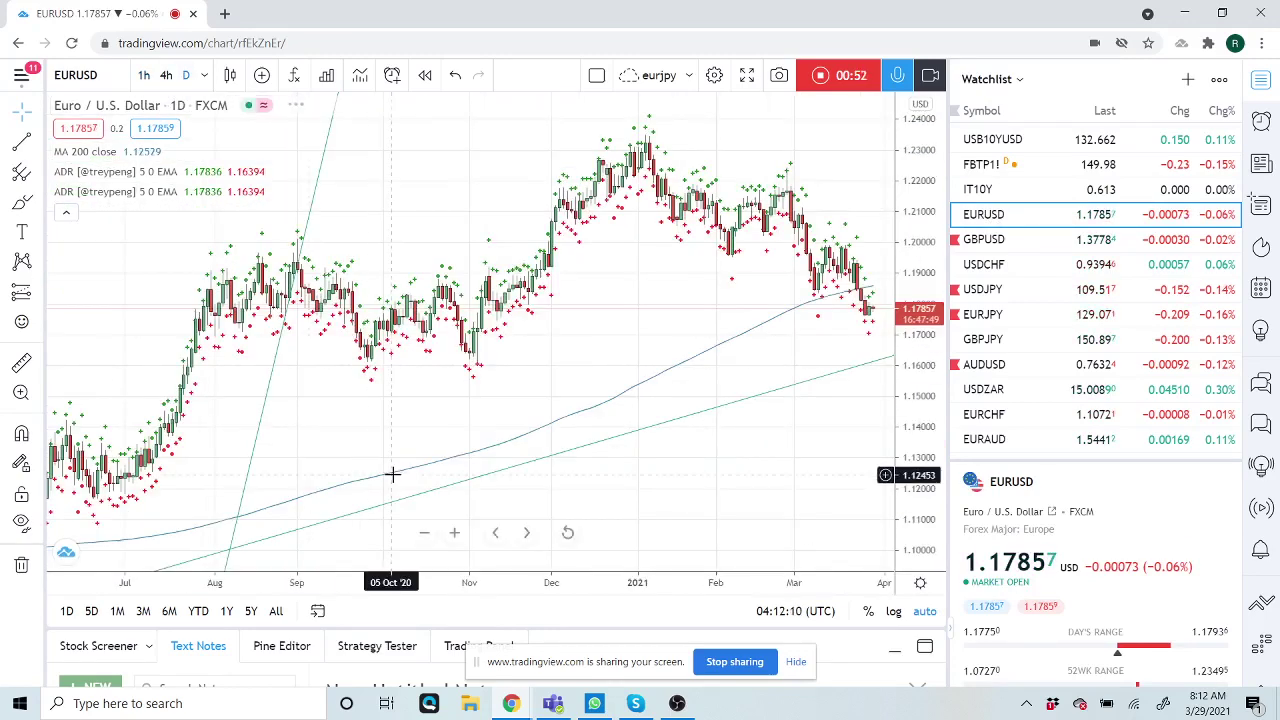
scroll(451, 520, up, 5)
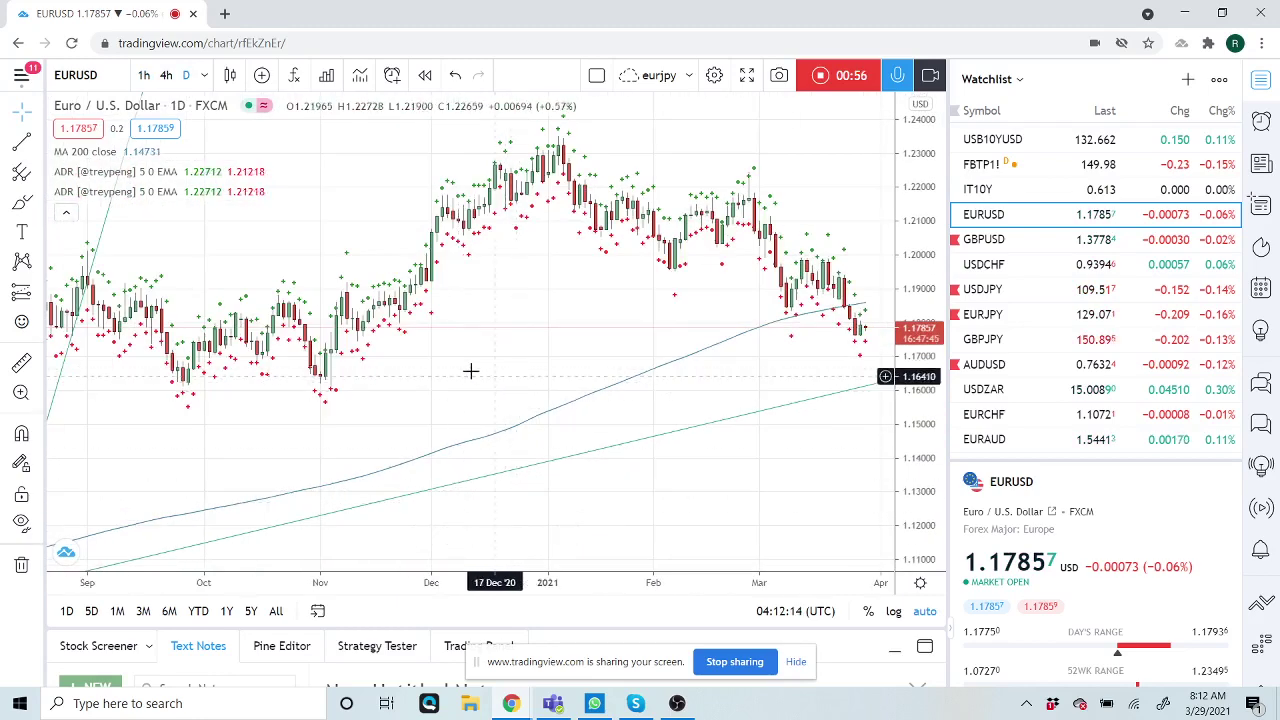
click(166, 76)
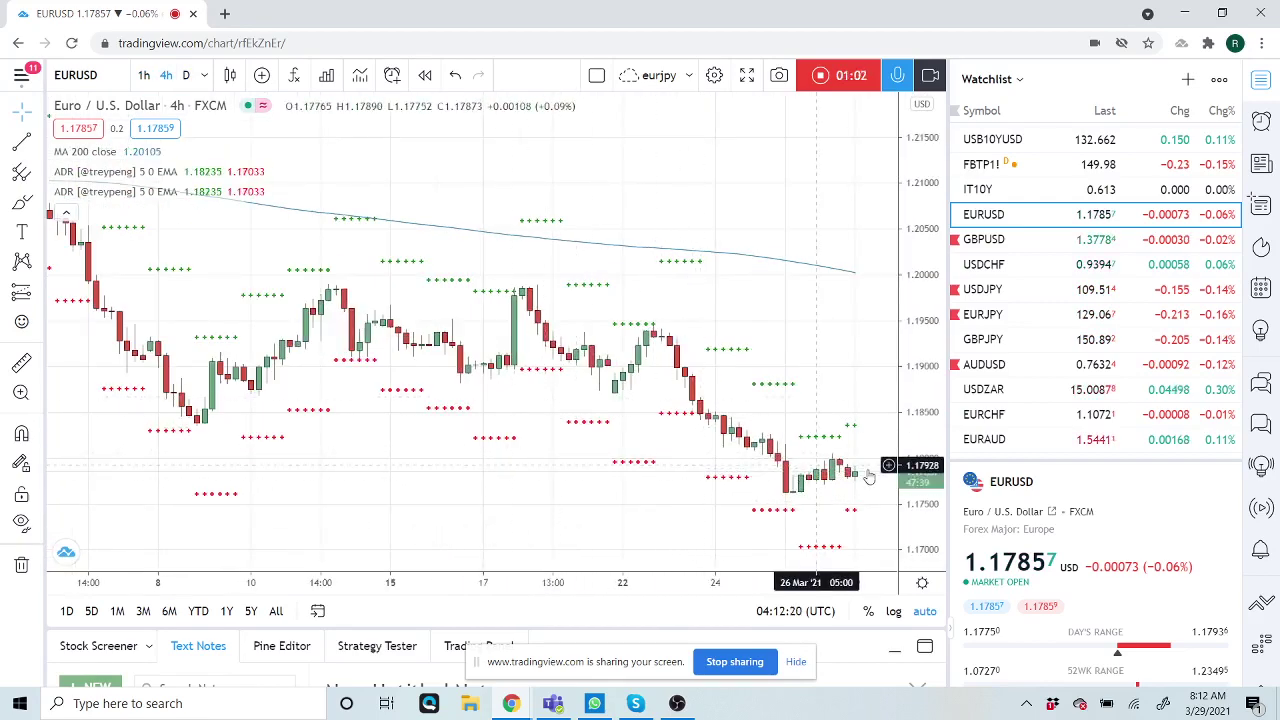
right_click(765, 512)
click(812, 568)
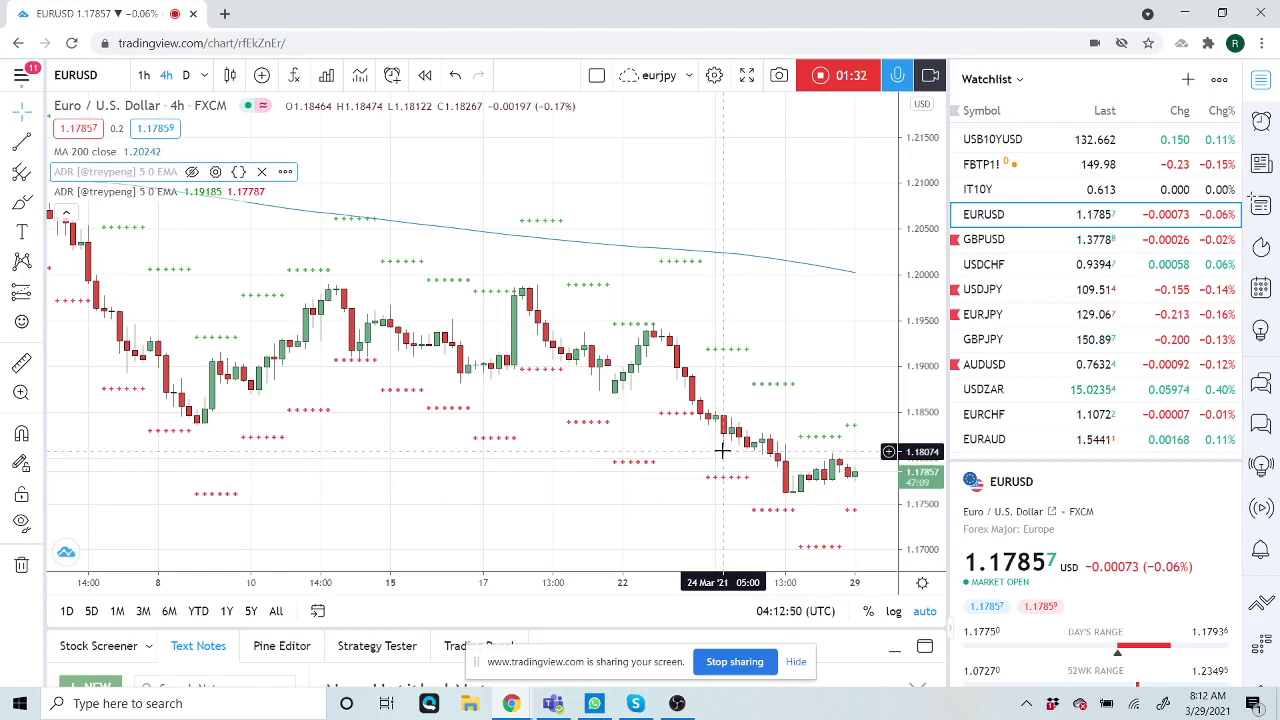
Glance at GBPUSD, then load USDCHF and zoom its 4-hour chart out and back in
click(984, 242)
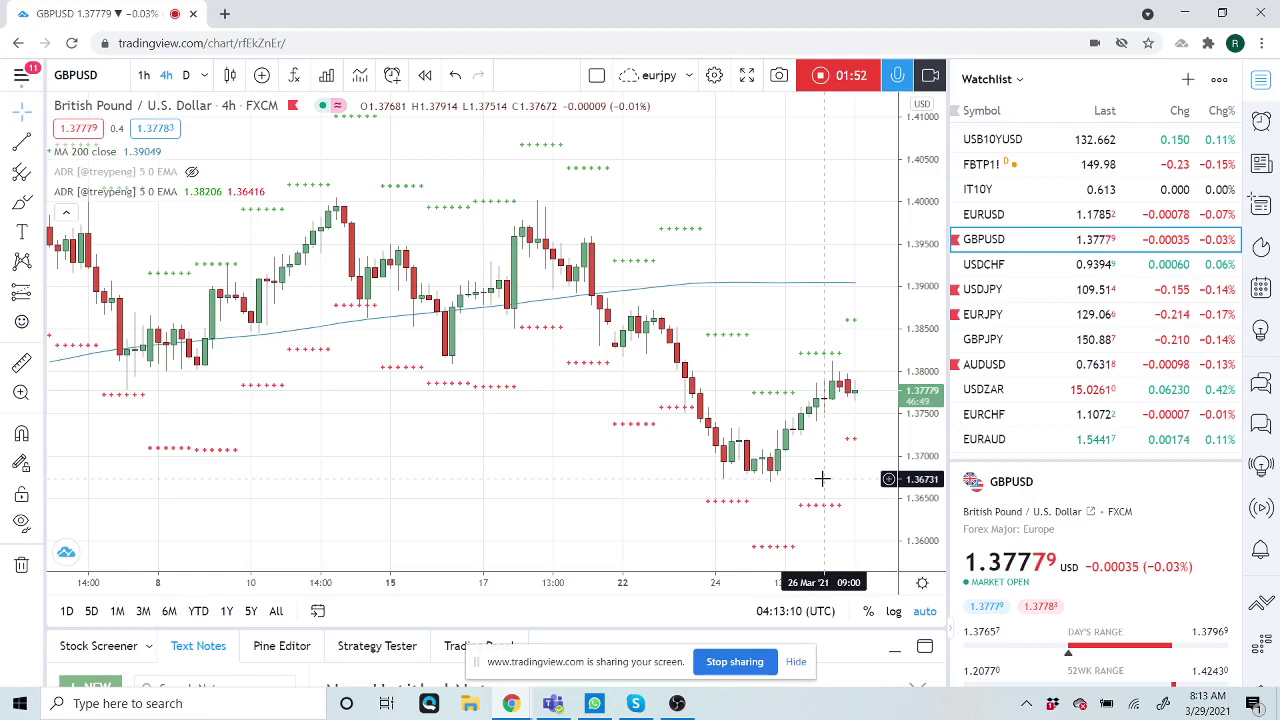
mouse_move(1090, 289)
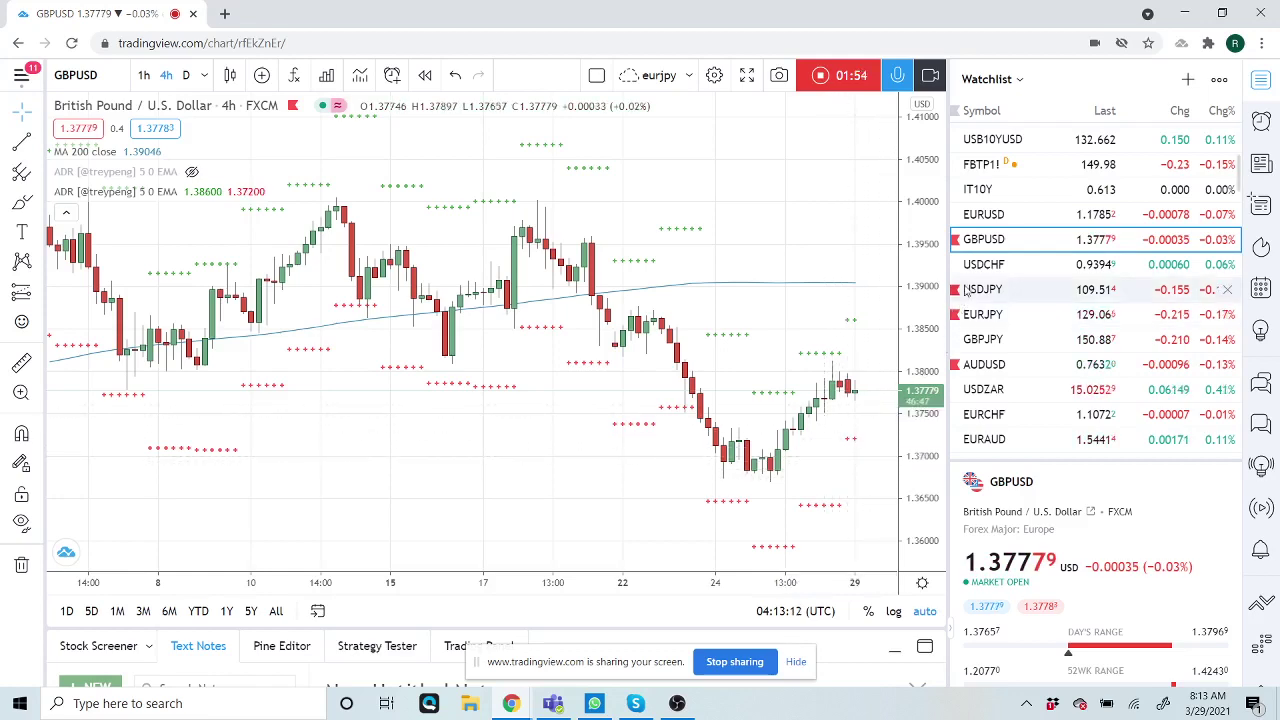
click(980, 264)
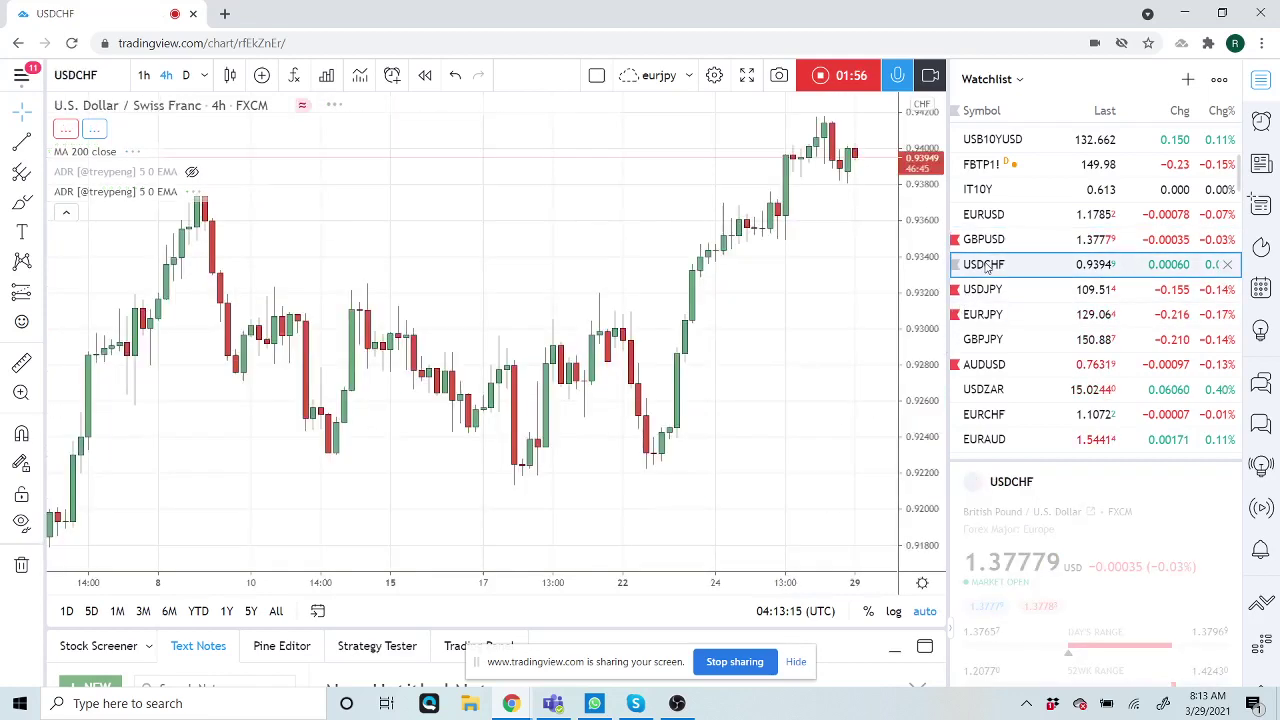
scroll(703, 357, down, 3)
scroll(700, 352, down, 3)
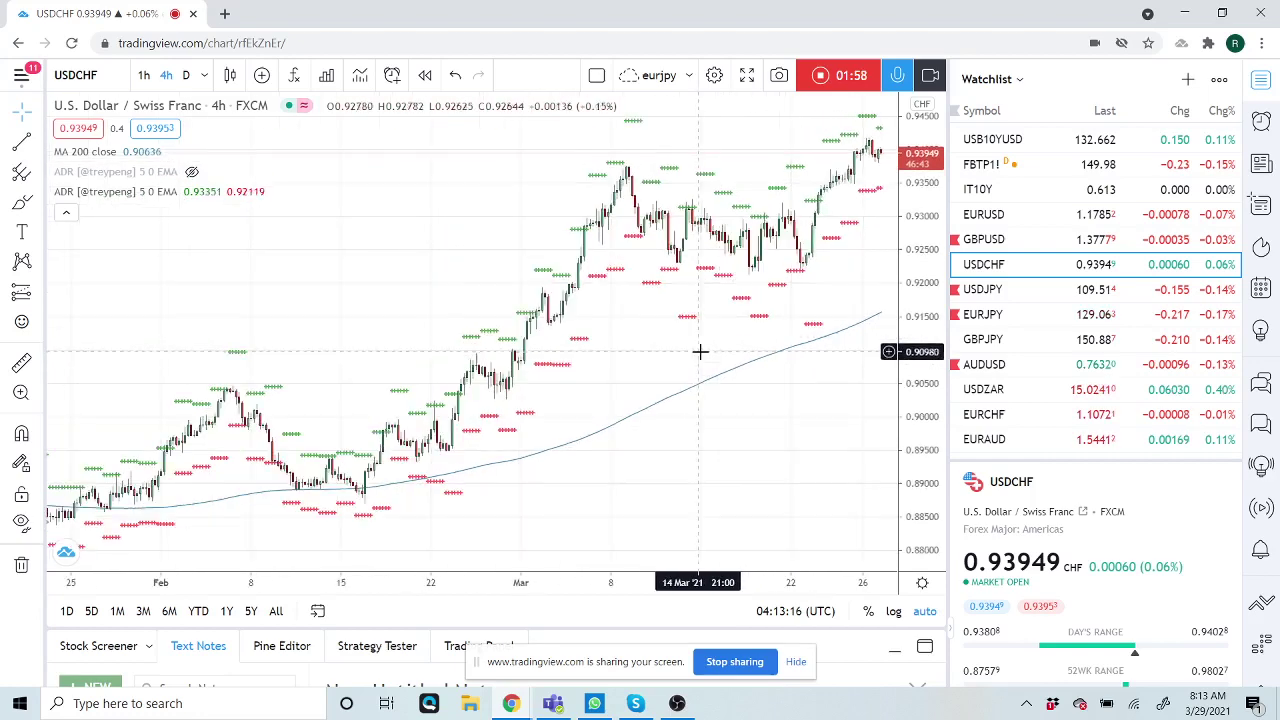
scroll(700, 352, up, 2)
scroll(700, 352, up, 2)
scroll(700, 352, up, 2)
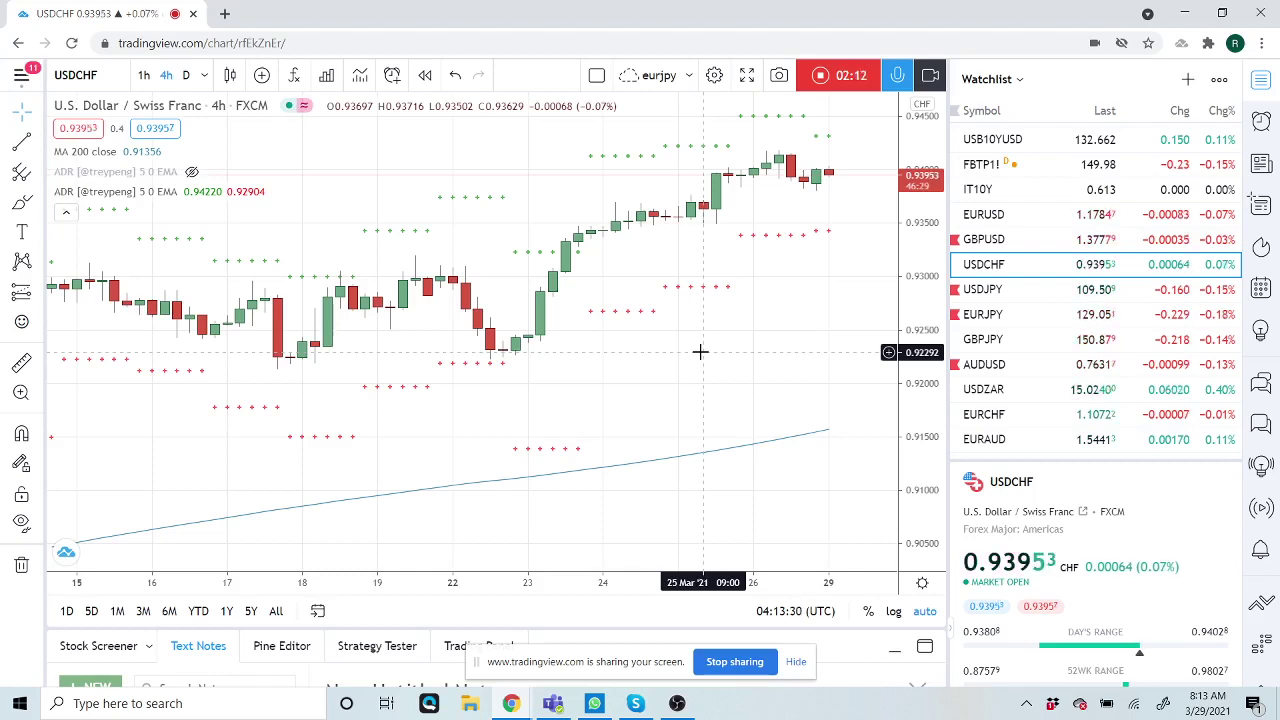
Load the USDJPY 4-hour chart from the watchlist and zoom out slightly
click(985, 290)
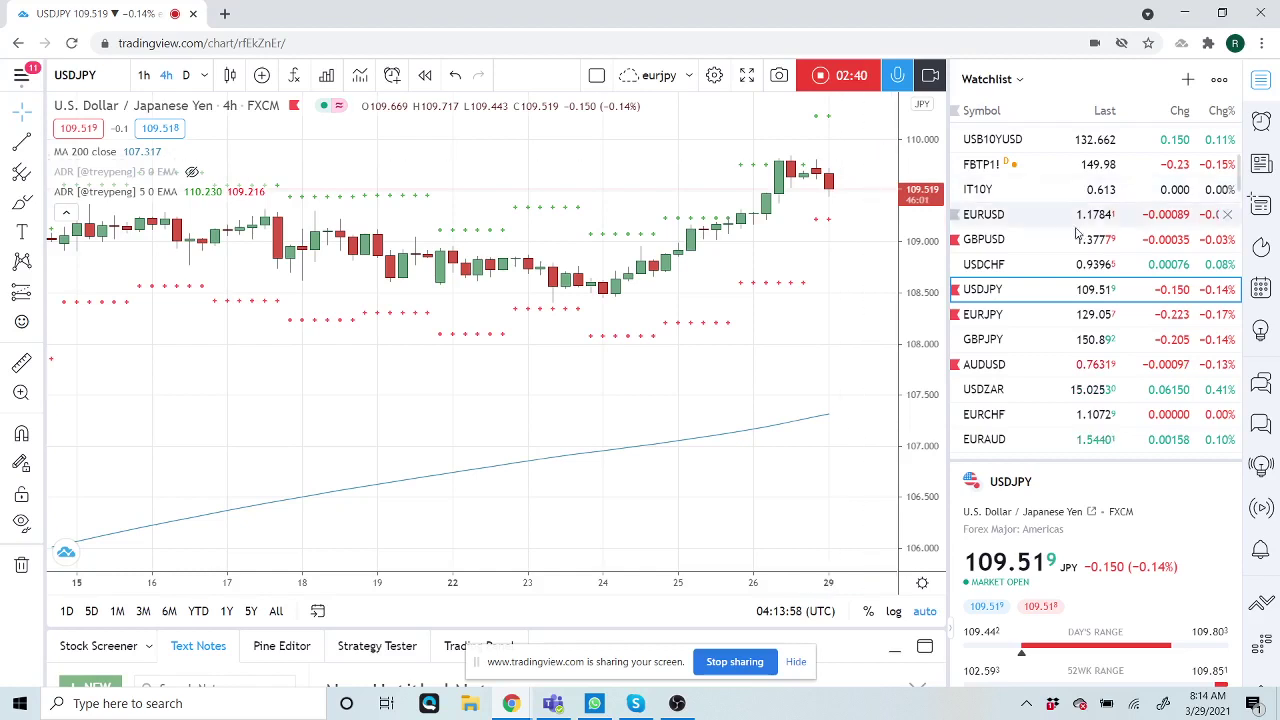
scroll(1016, 230, down, 1)
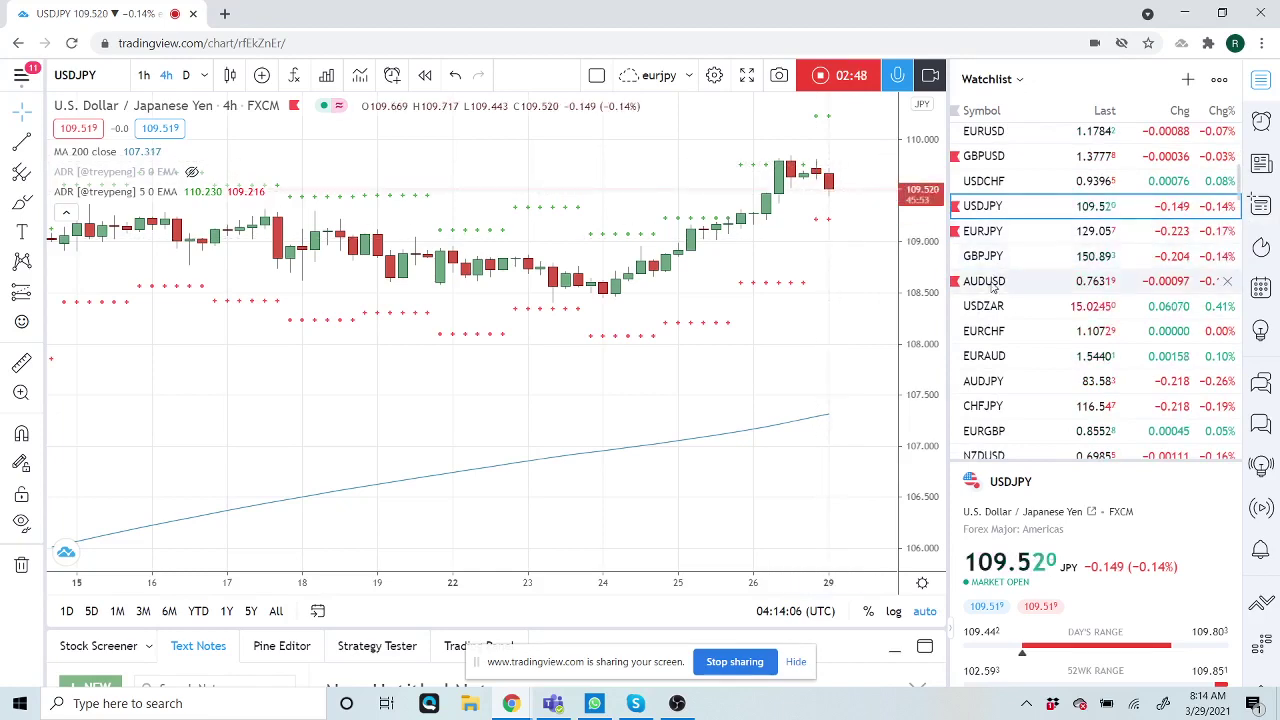
click(993, 283)
scroll(774, 298, down, 2)
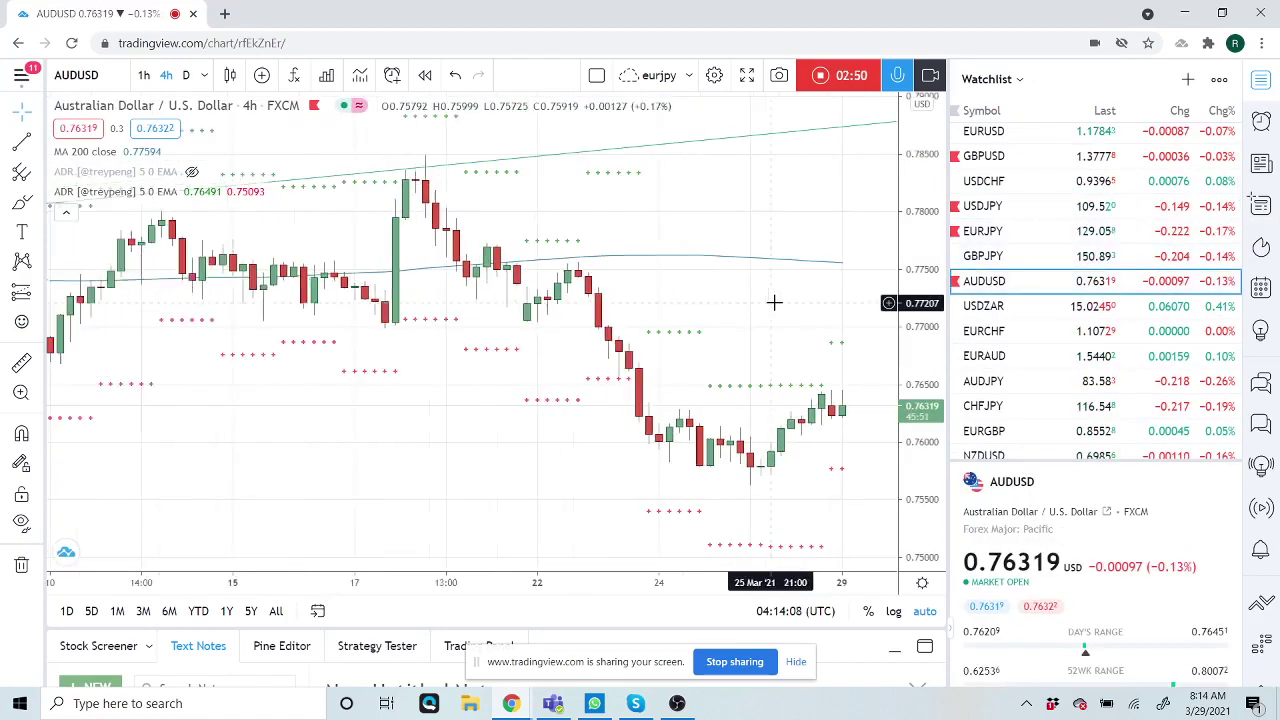
scroll(774, 298, down, 3)
scroll(774, 303, down, 3)
scroll(774, 303, down, 1)
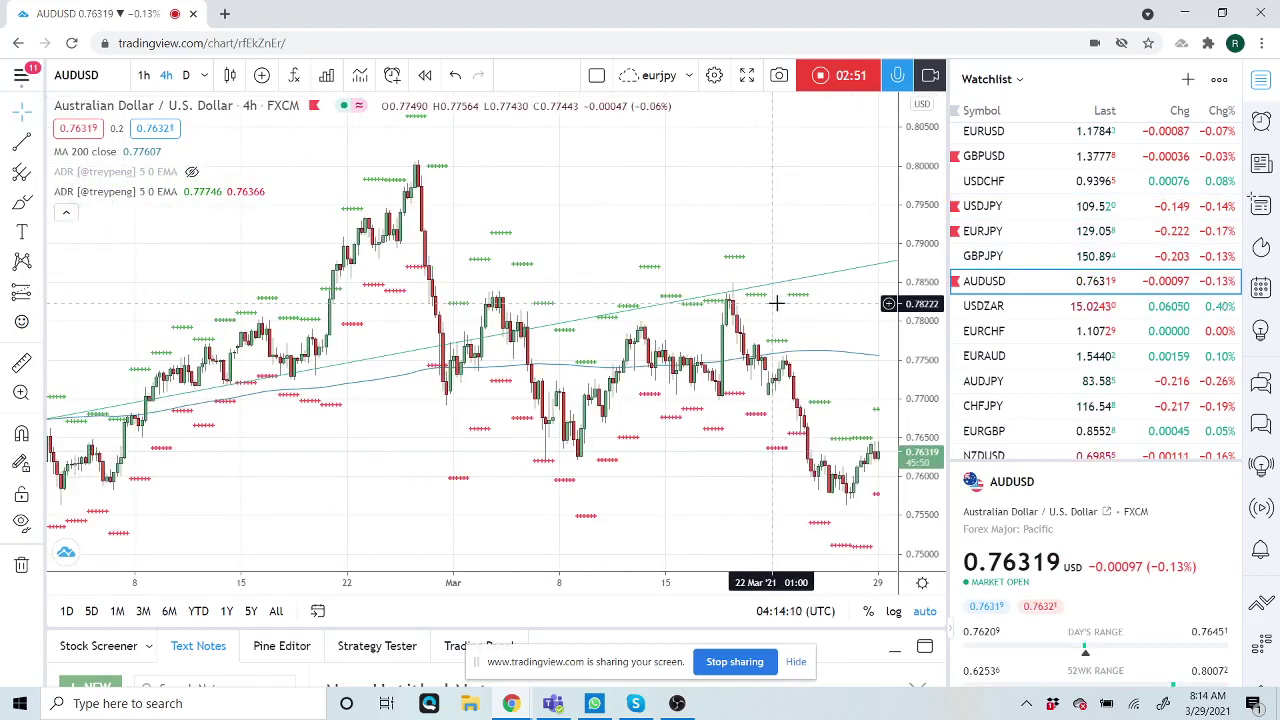
click(995, 307)
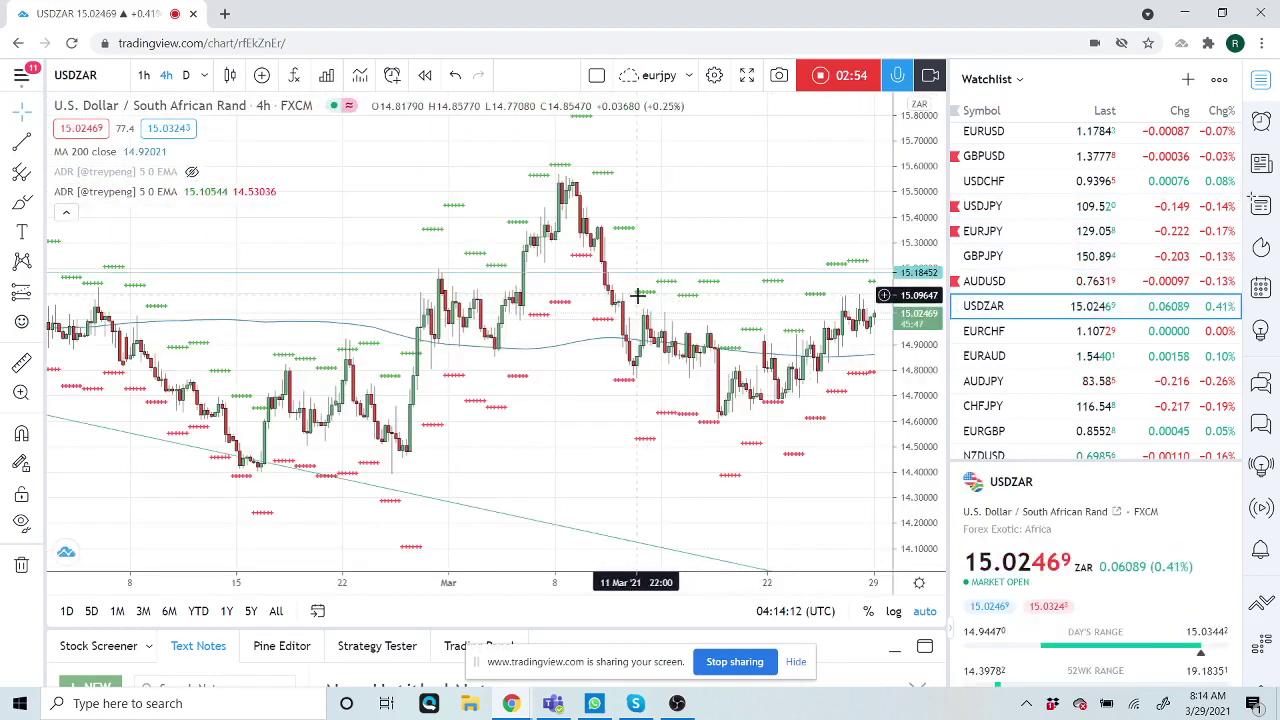
scroll(638, 298, up, 2)
scroll(638, 298, up, 3)
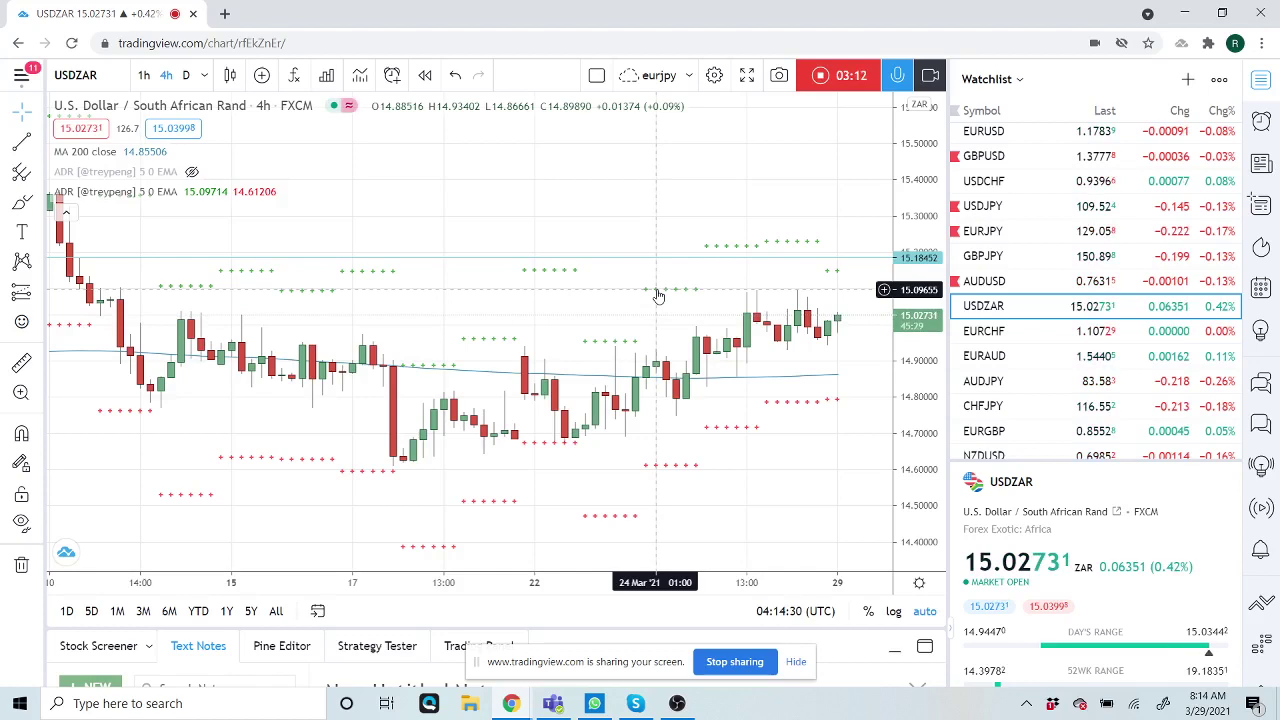
mouse_move(1011, 356)
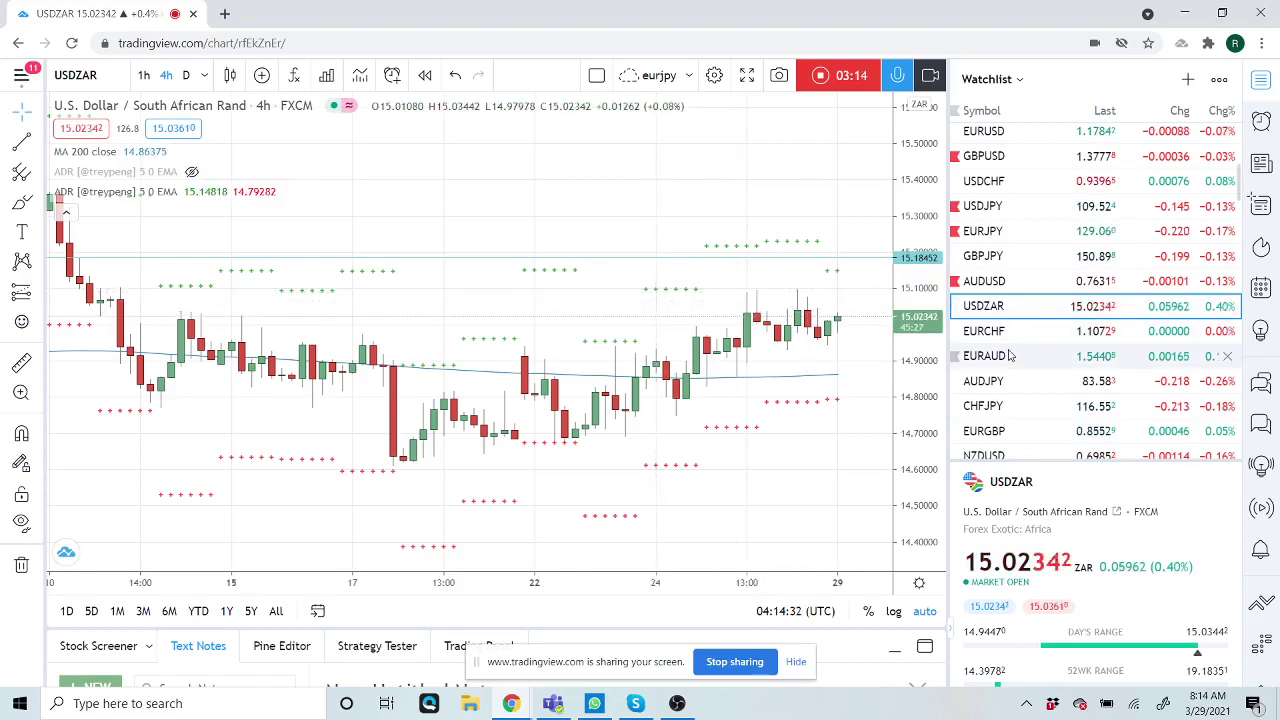
scroll(1032, 355, down, 2)
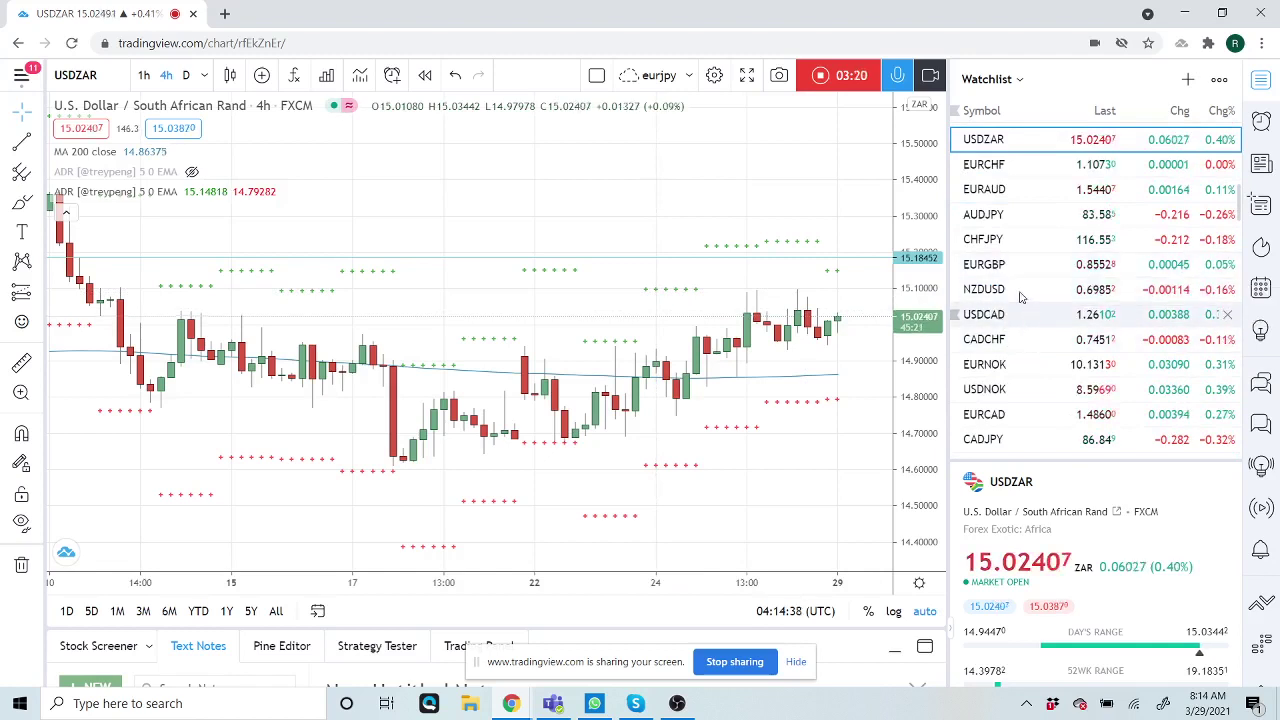
scroll(1008, 268, down, 1)
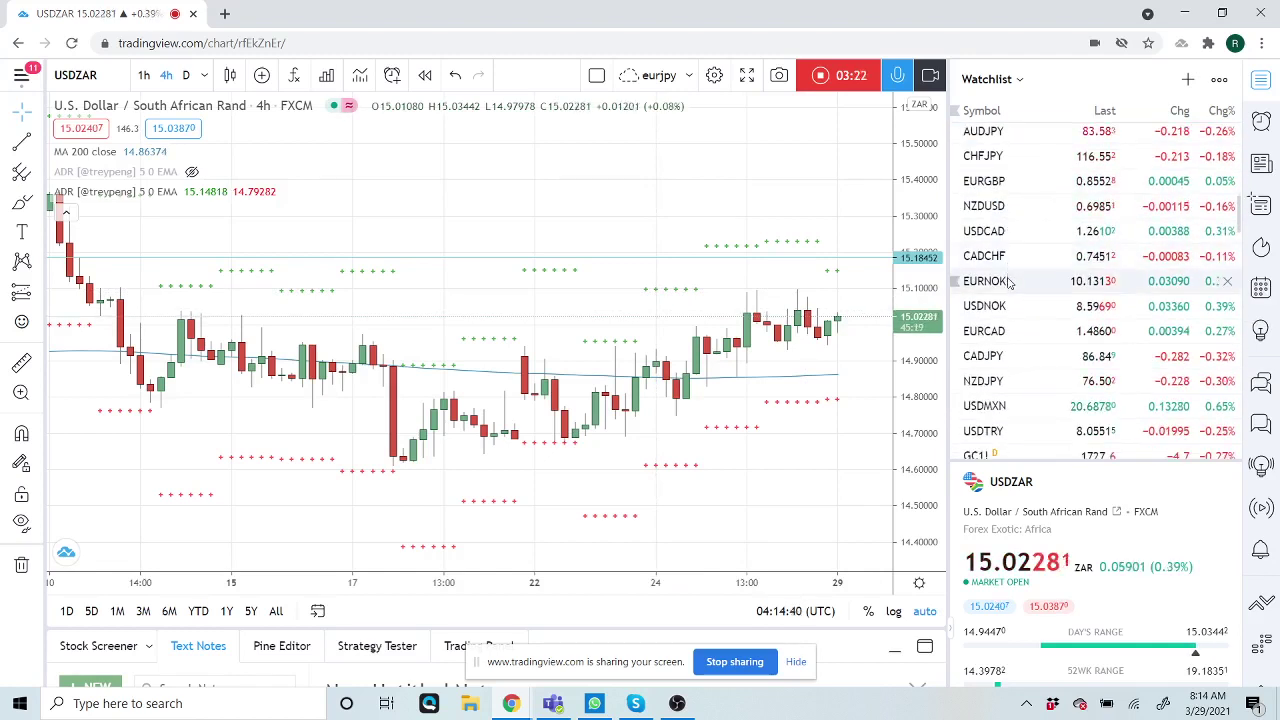
scroll(1008, 268, down, 2)
scroll(1008, 275, down, 2)
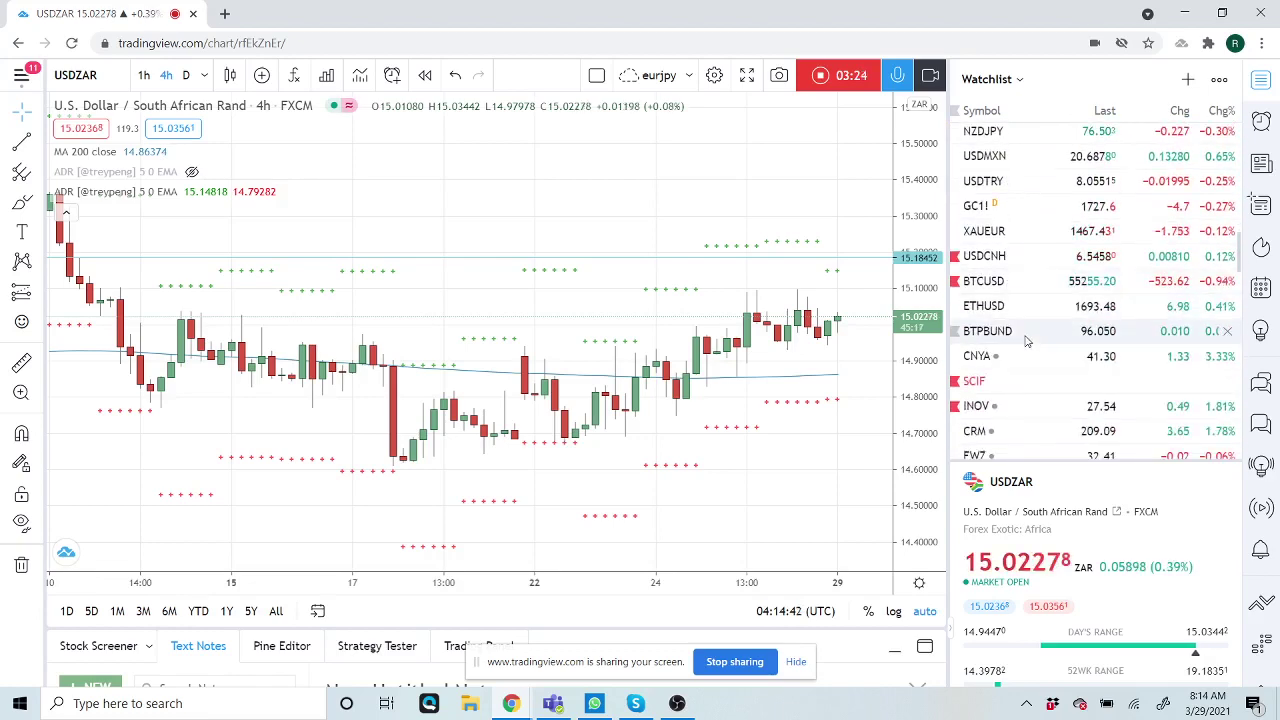
scroll(1008, 285, up, 3)
scroll(1025, 342, up, 3)
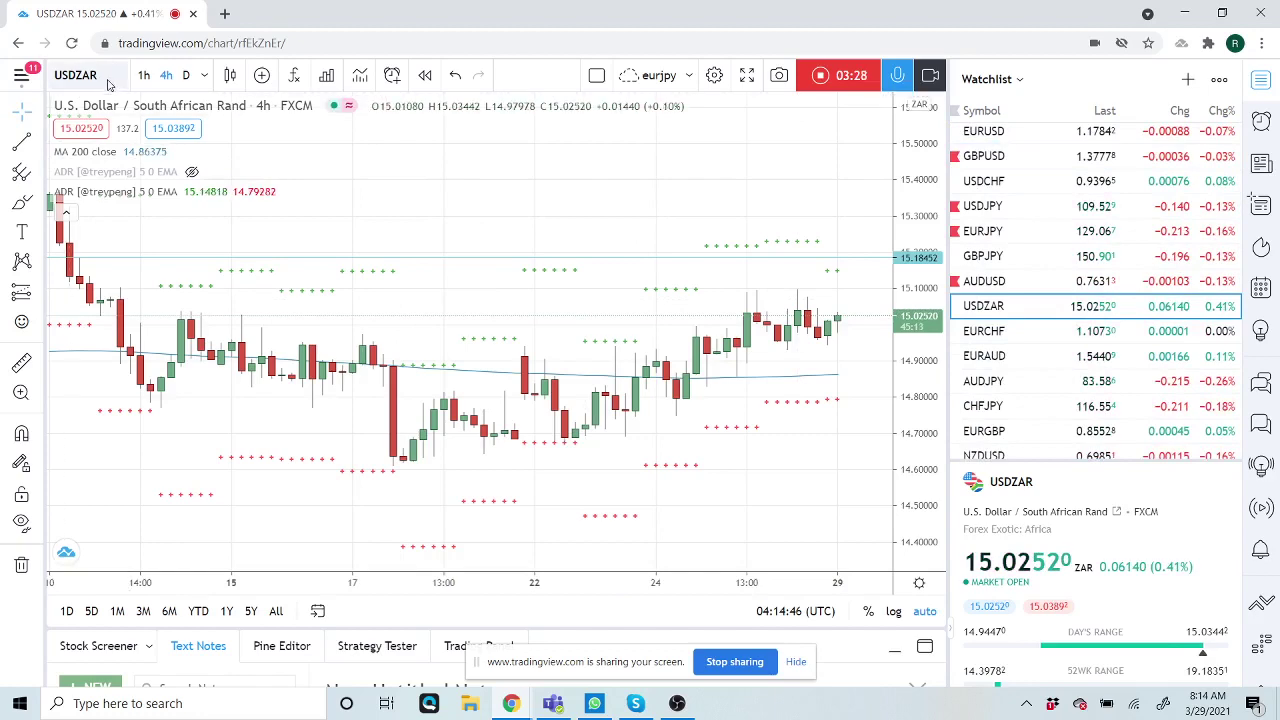
Search for NZDJPY, load its chart and zoom out
click(76, 80)
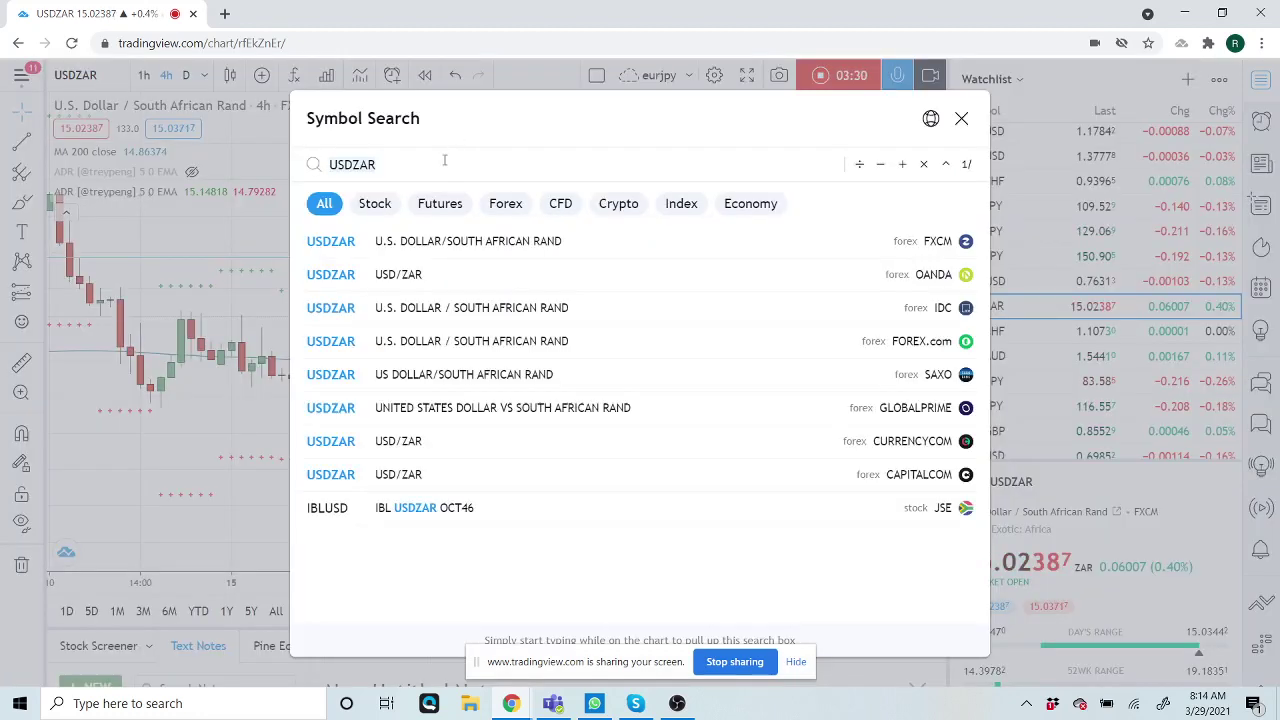
text(N)
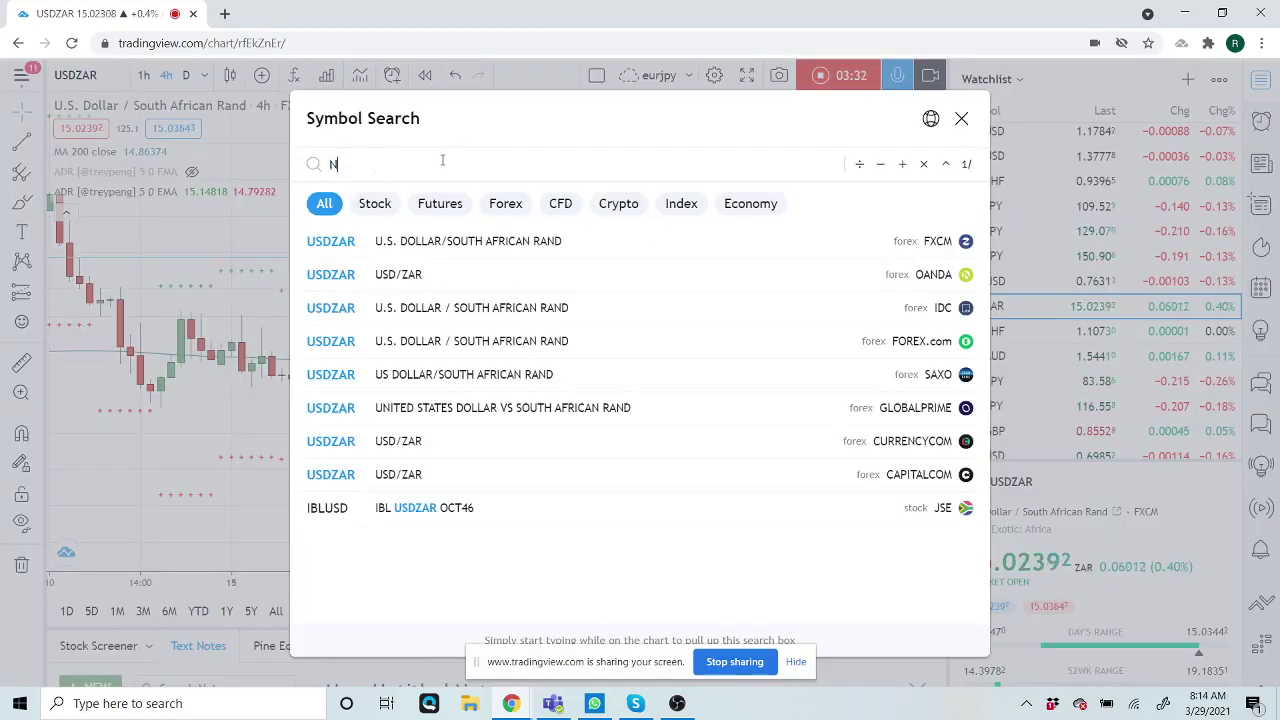
text(ZD)
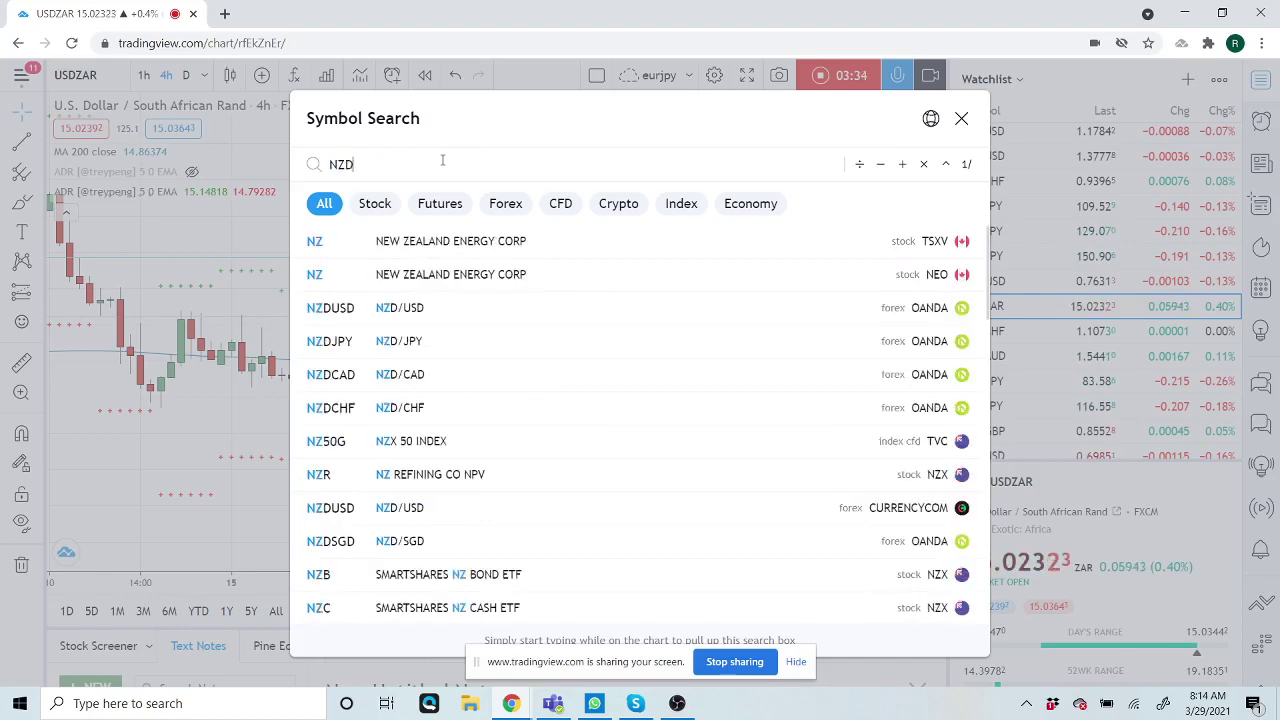
text(JPY)
key(Return)
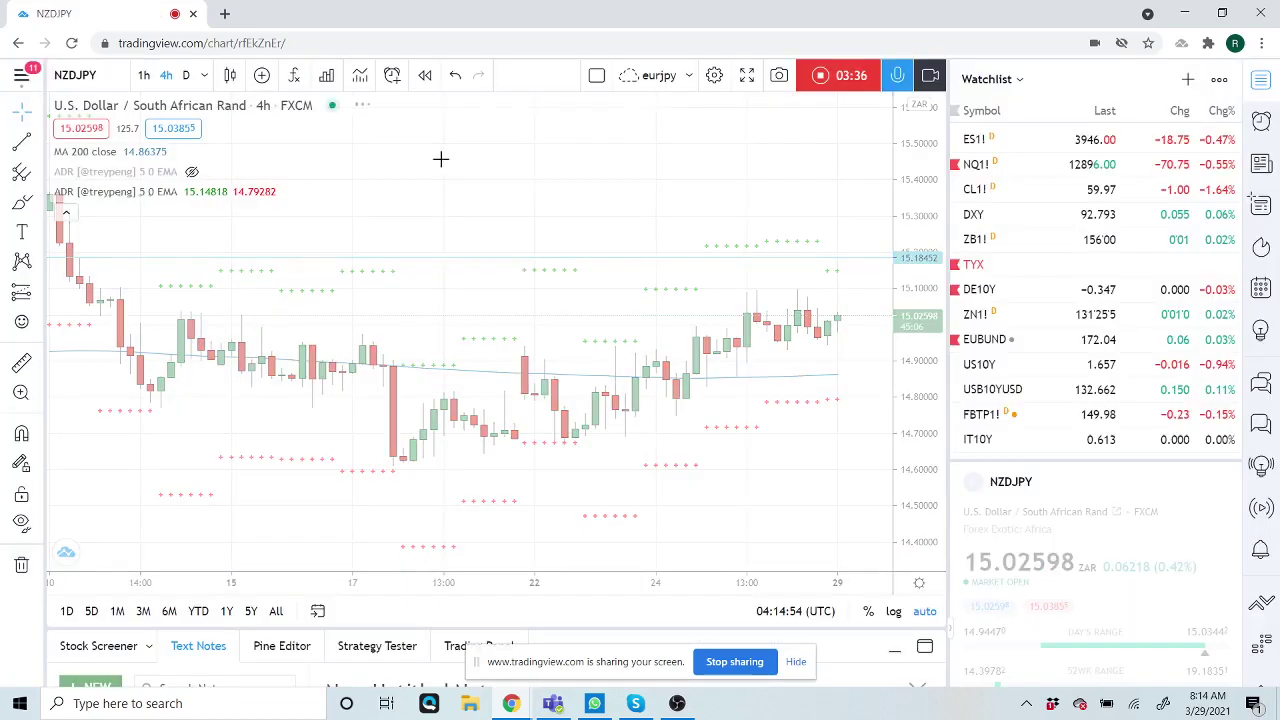
scroll(563, 354, down, 2)
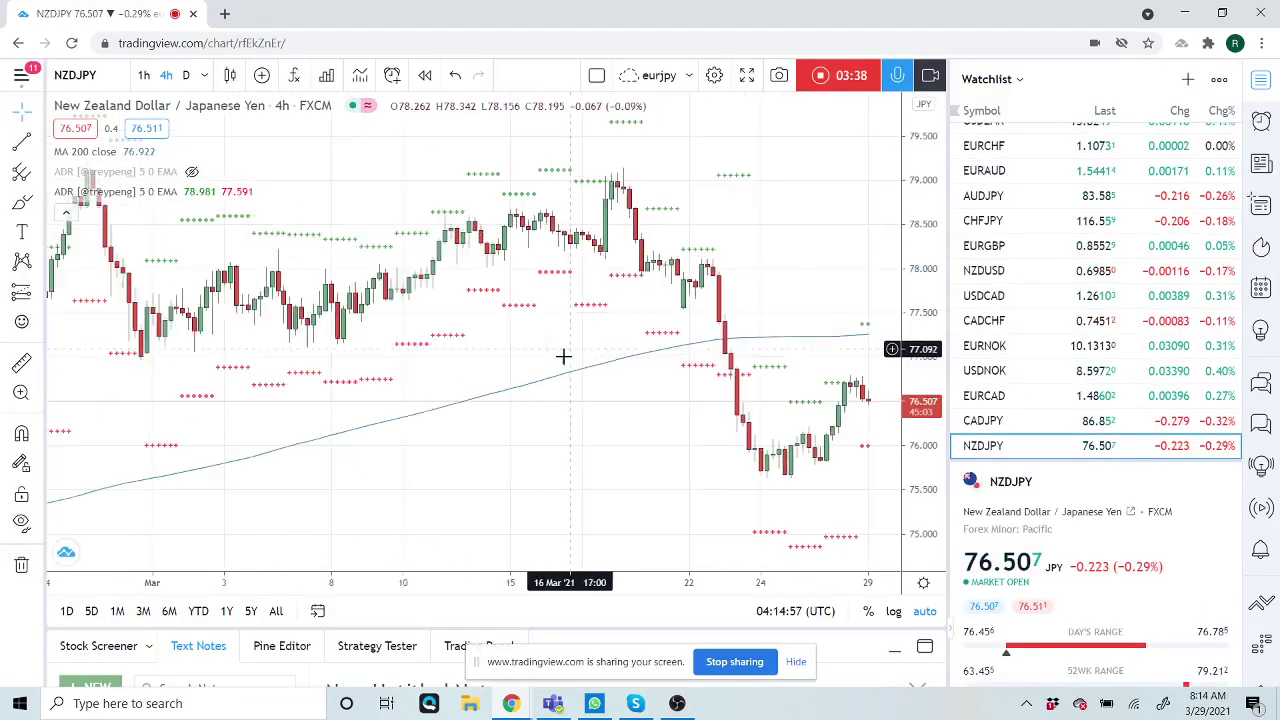
scroll(563, 354, down, 2)
scroll(554, 359, down, 2)
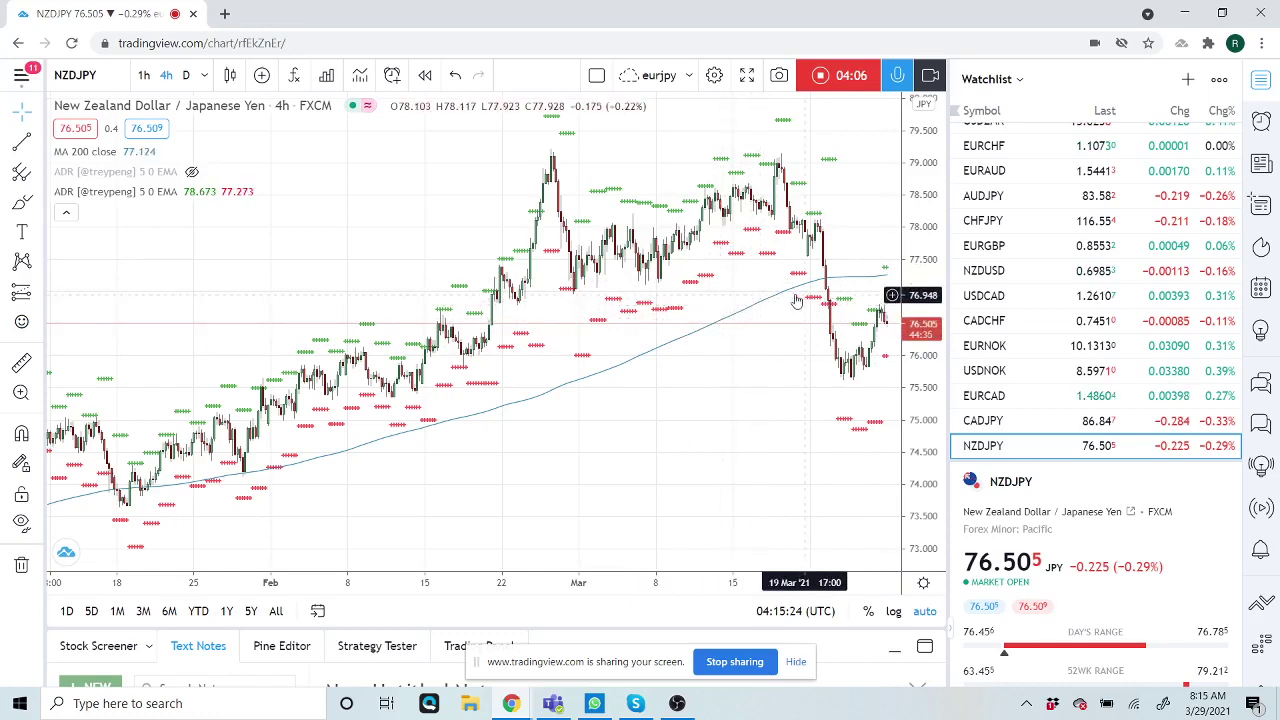
Check NZDJPY on the daily timeframe, then return to 4-hour candles
click(185, 75)
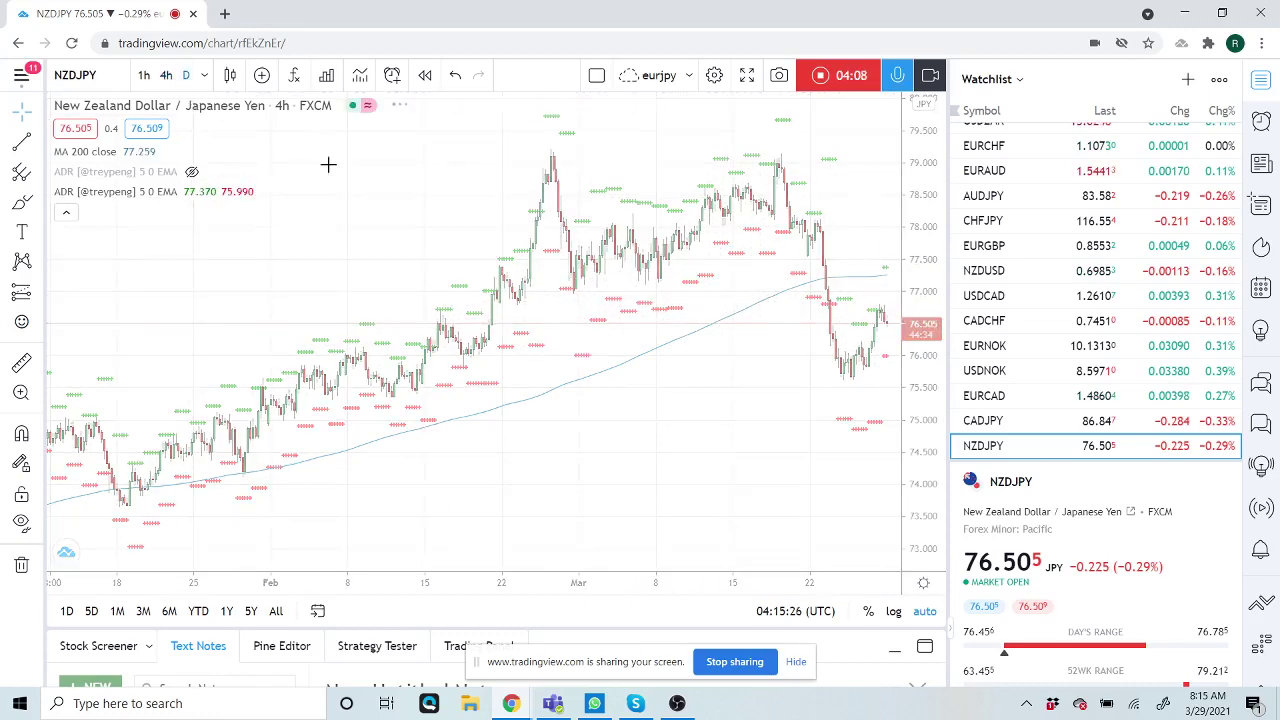
click(162, 78)
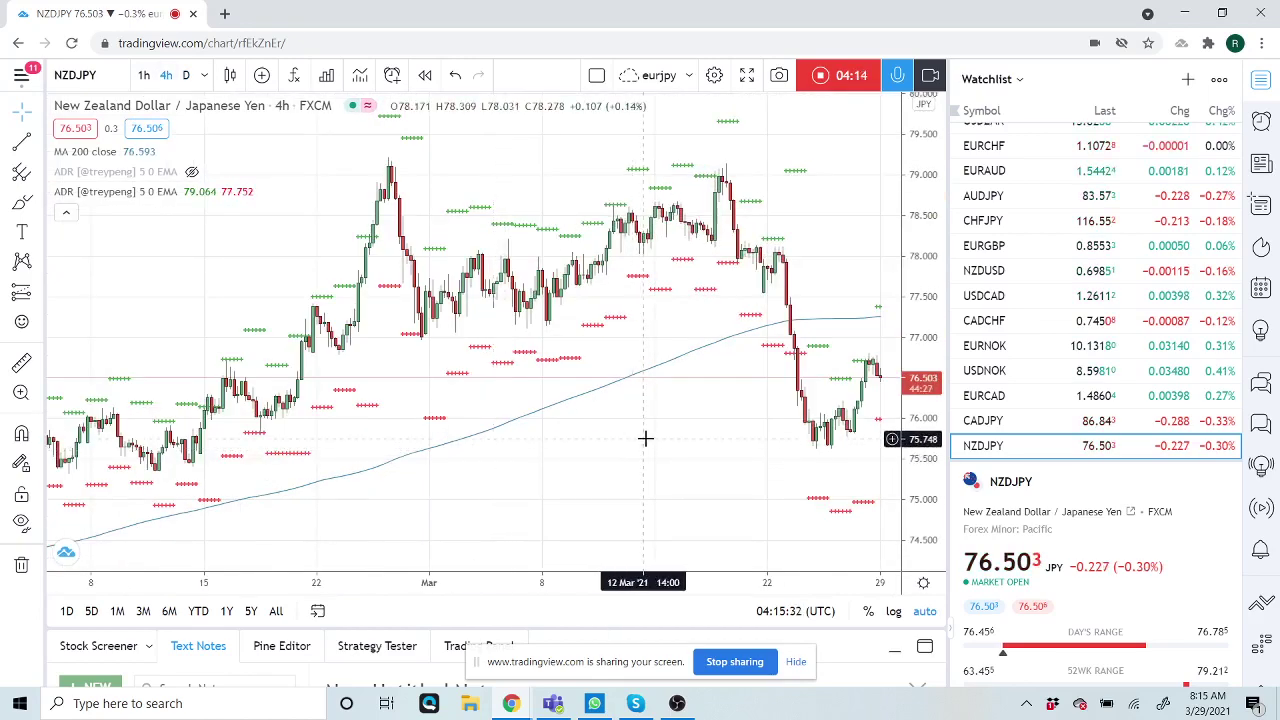
scroll(1048, 355, down, 2)
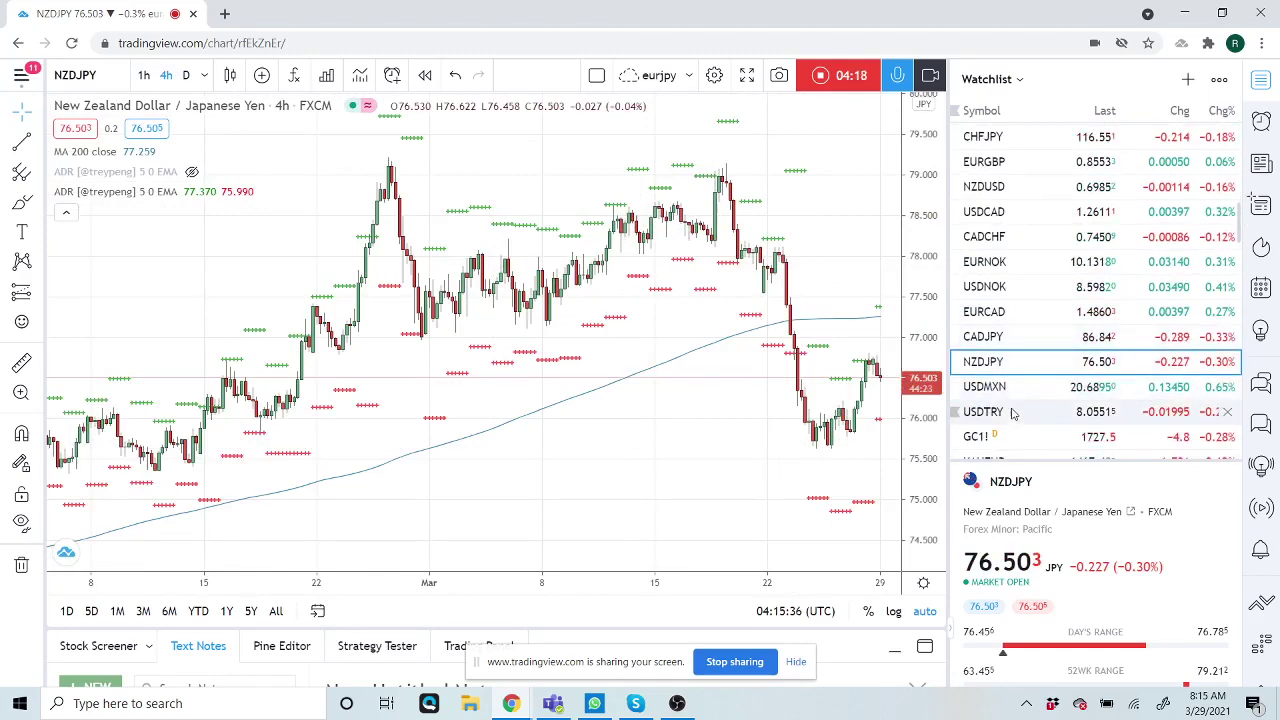
Load the USDTRY chart from the watchlist and zoom out
click(988, 412)
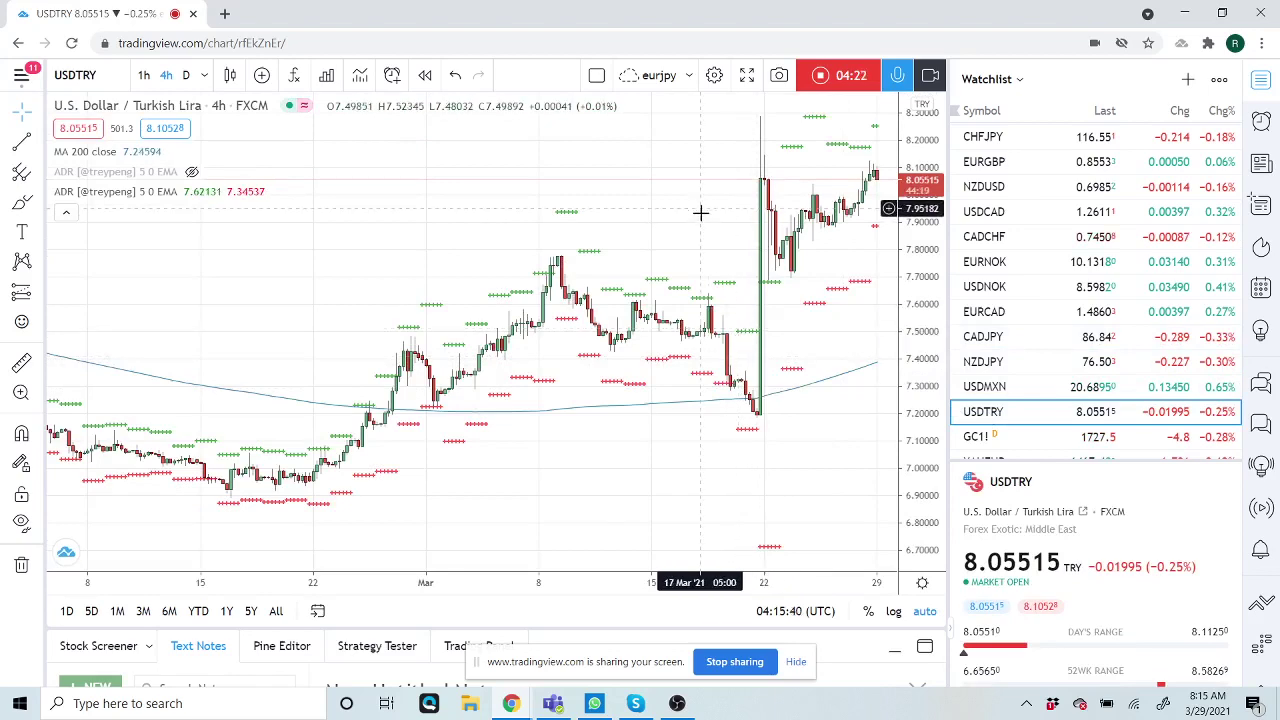
scroll(702, 218, down, 3)
scroll(702, 218, down, 2)
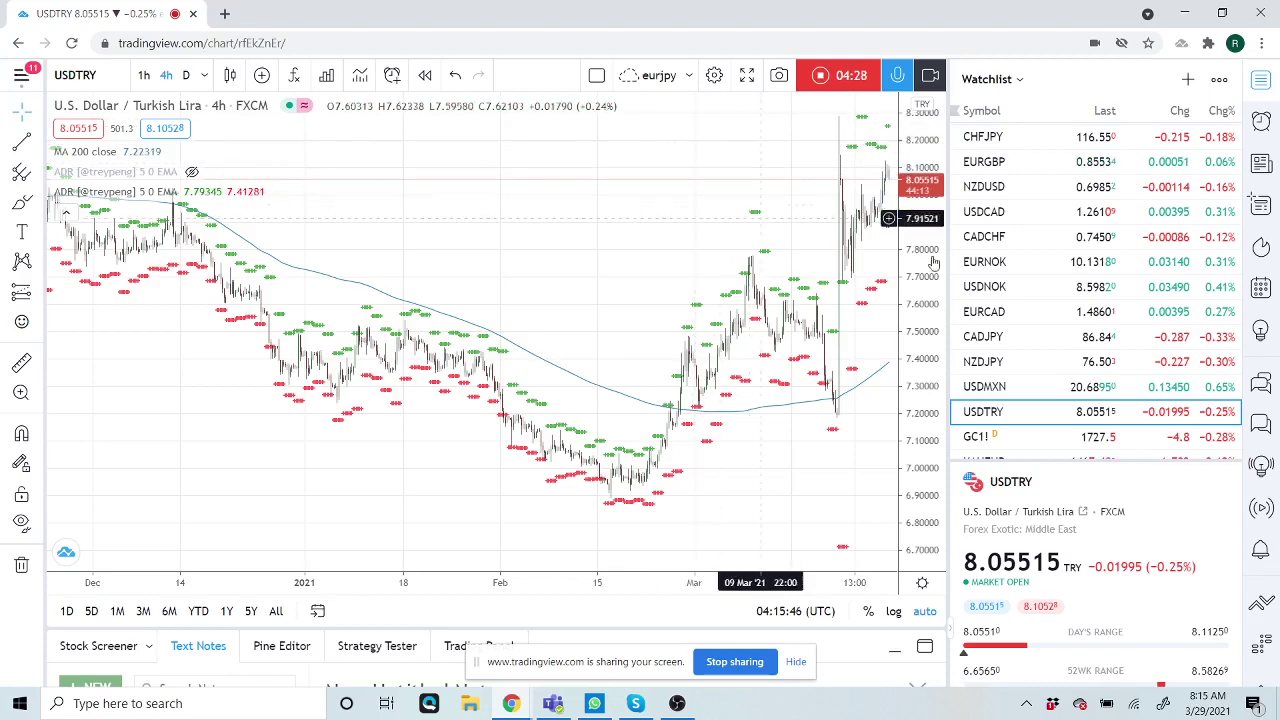
scroll(1050, 263, down, 1)
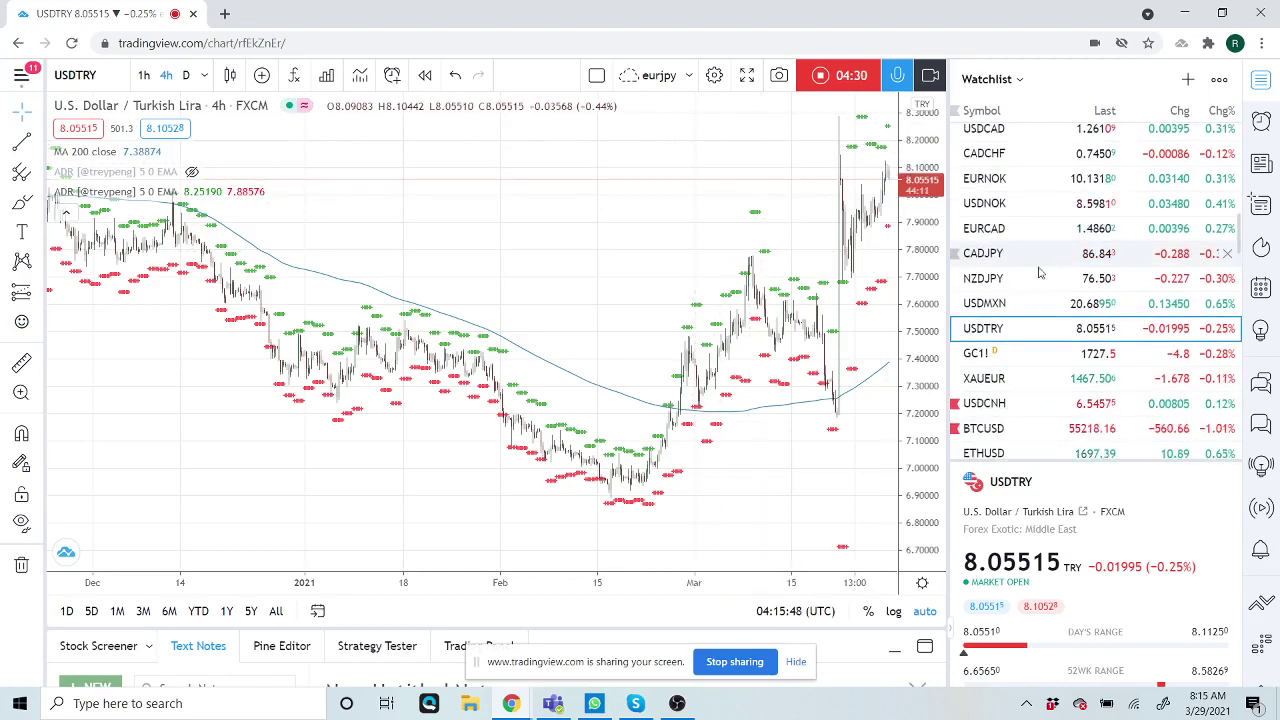
Switch to the Gold Futures GC1! chart and zoom in
click(977, 362)
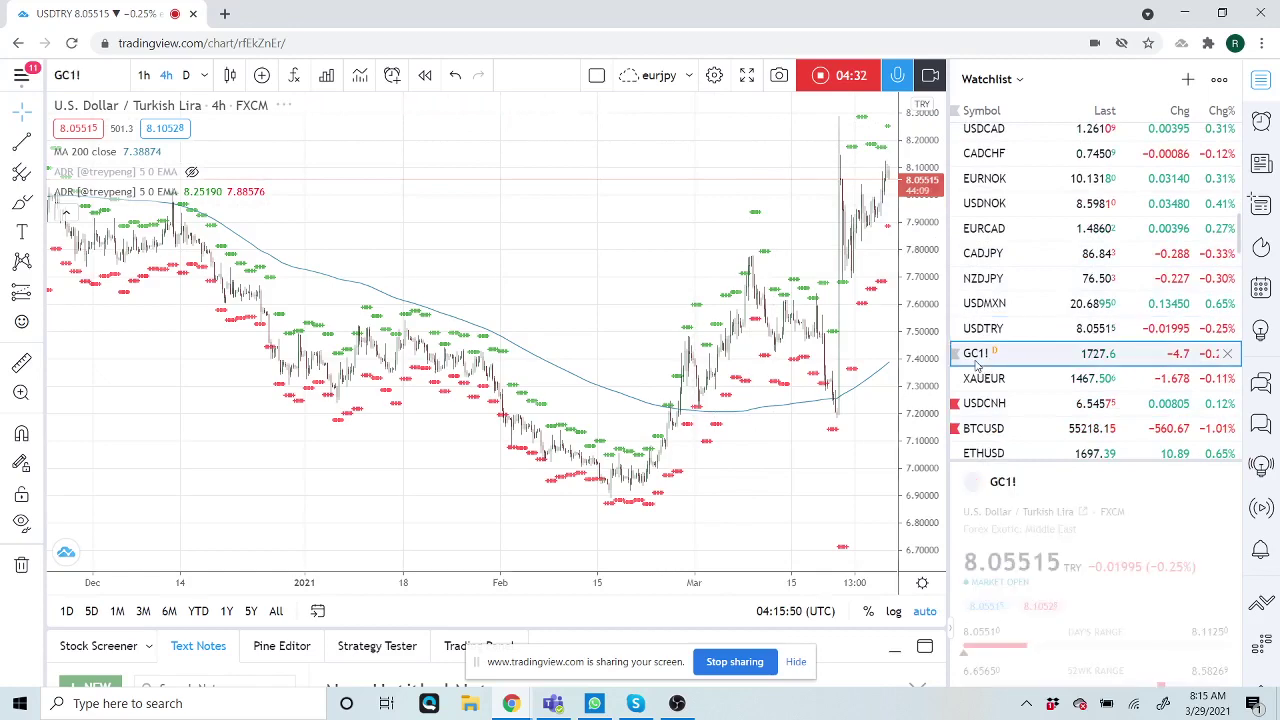
scroll(714, 398, up, 2)
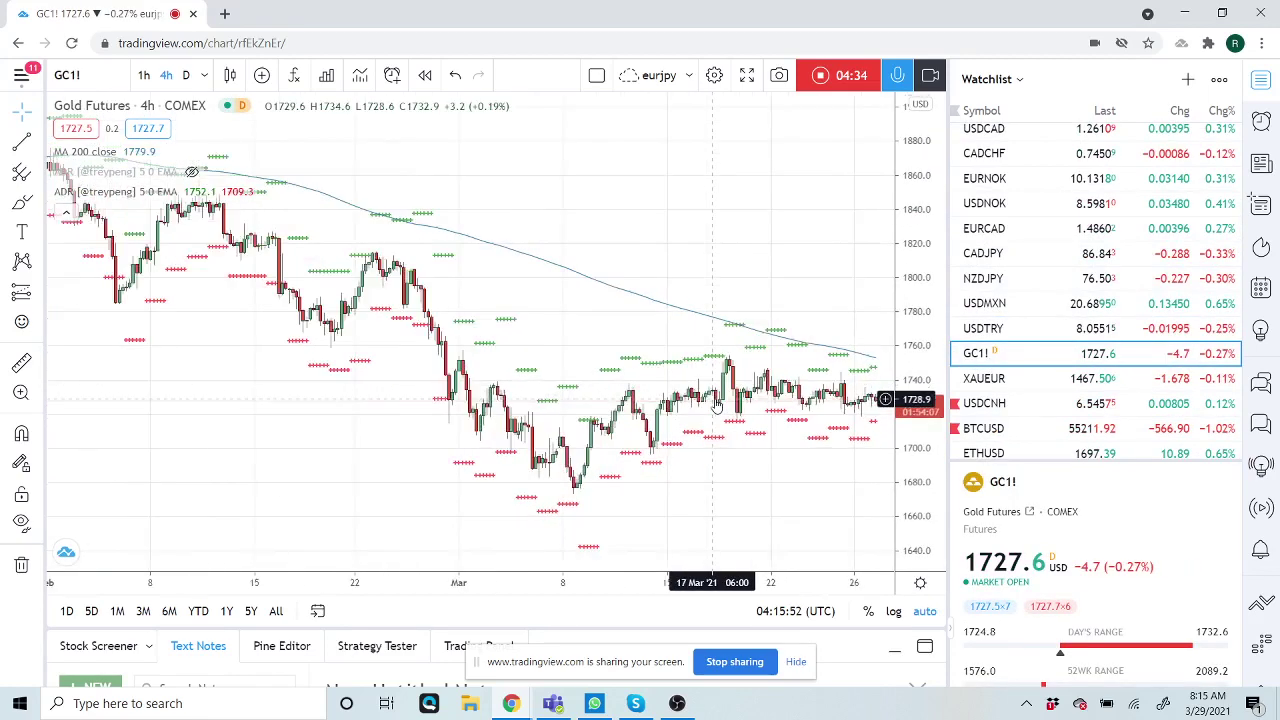
scroll(714, 398, up, 2)
scroll(714, 398, up, 2)
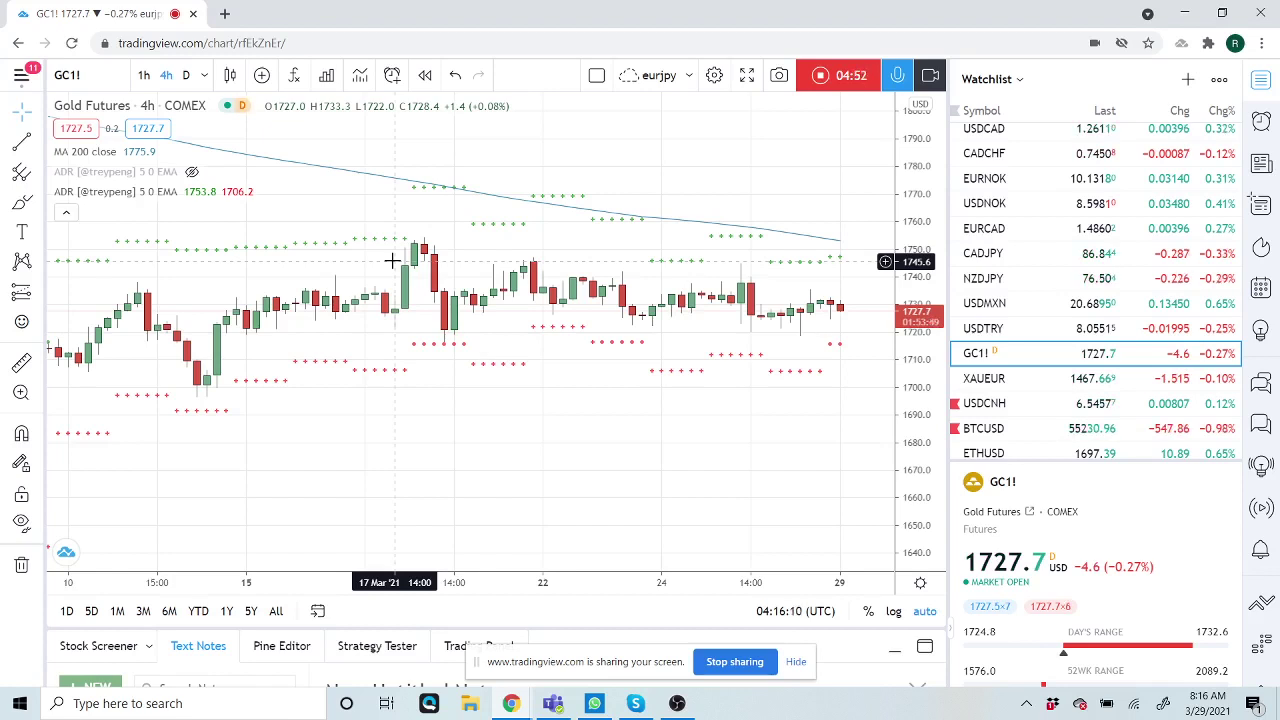
mouse_move(1095, 278)
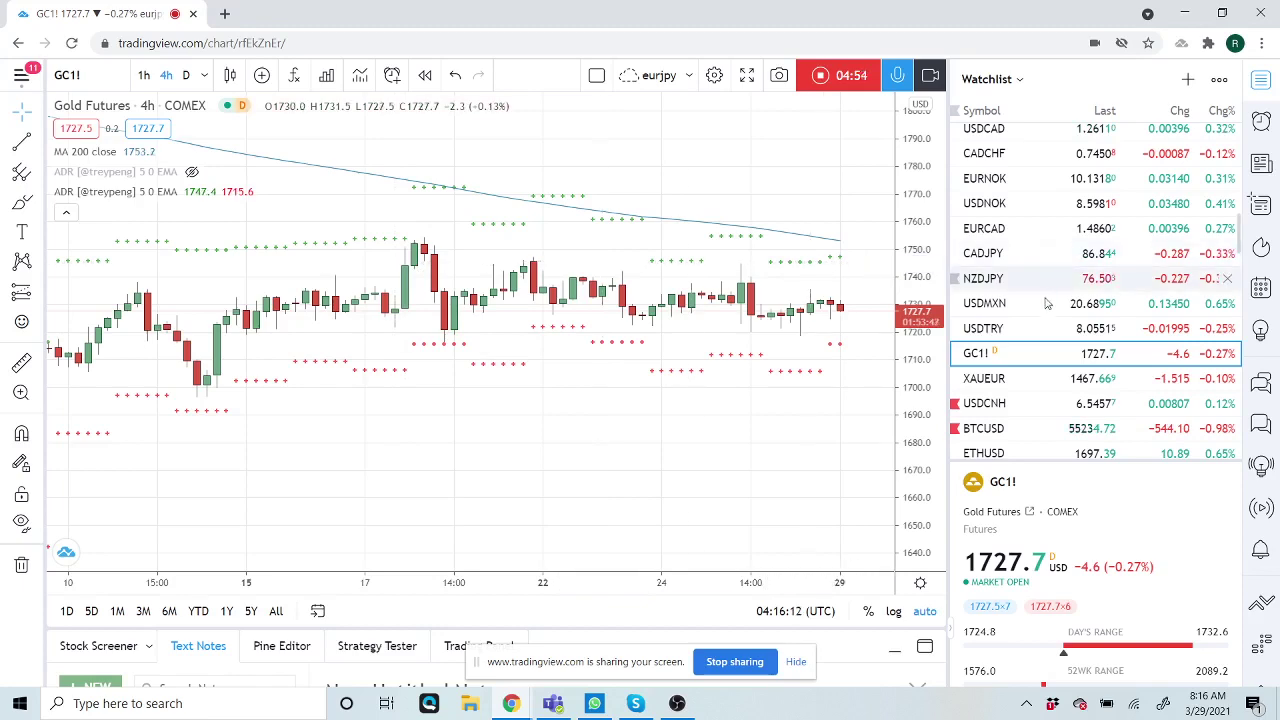
View USDCNH zoomed out, then load the Coinbase BTCUSD chart from the watchlist
click(1000, 403)
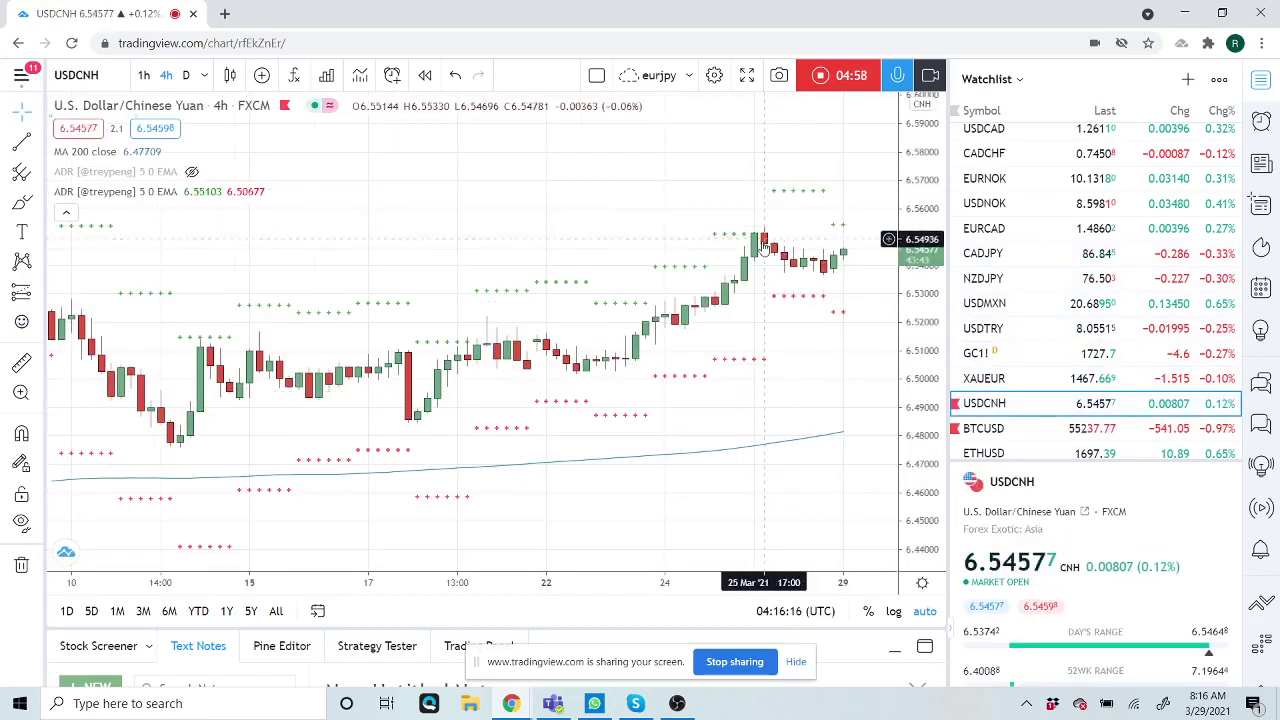
scroll(763, 247, down, 3)
scroll(763, 247, down, 2)
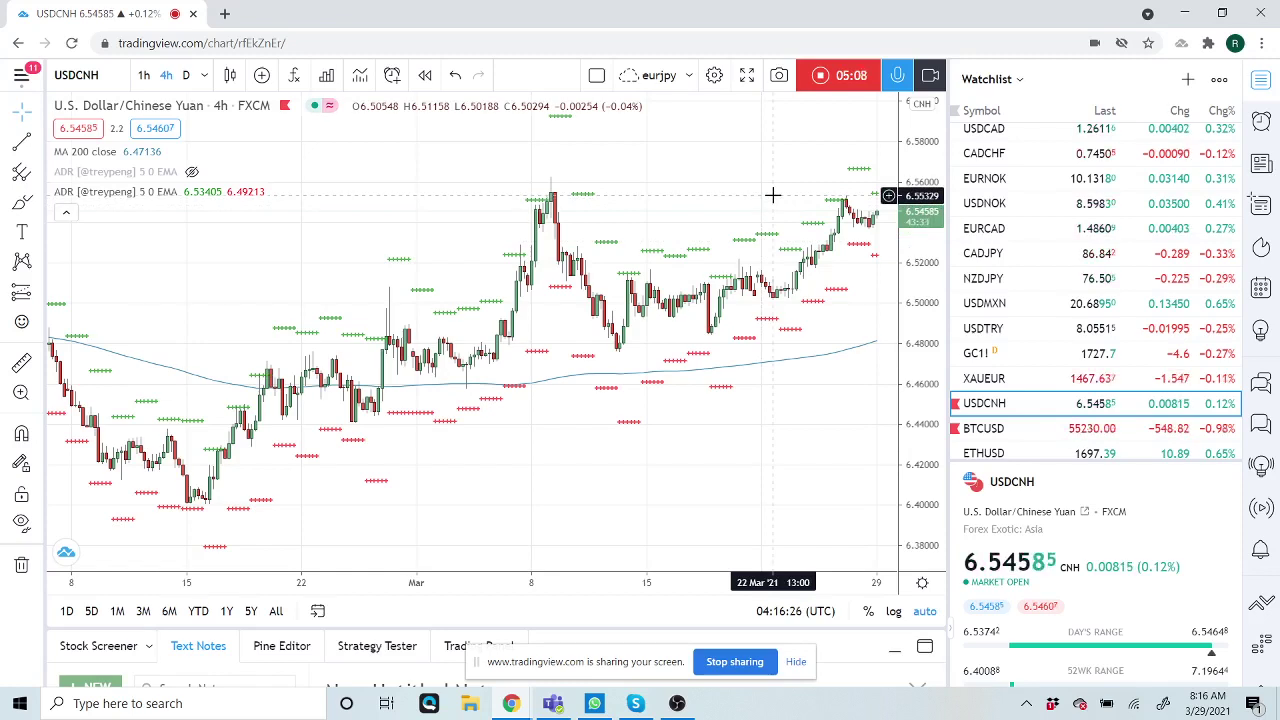
scroll(983, 262, down, 3)
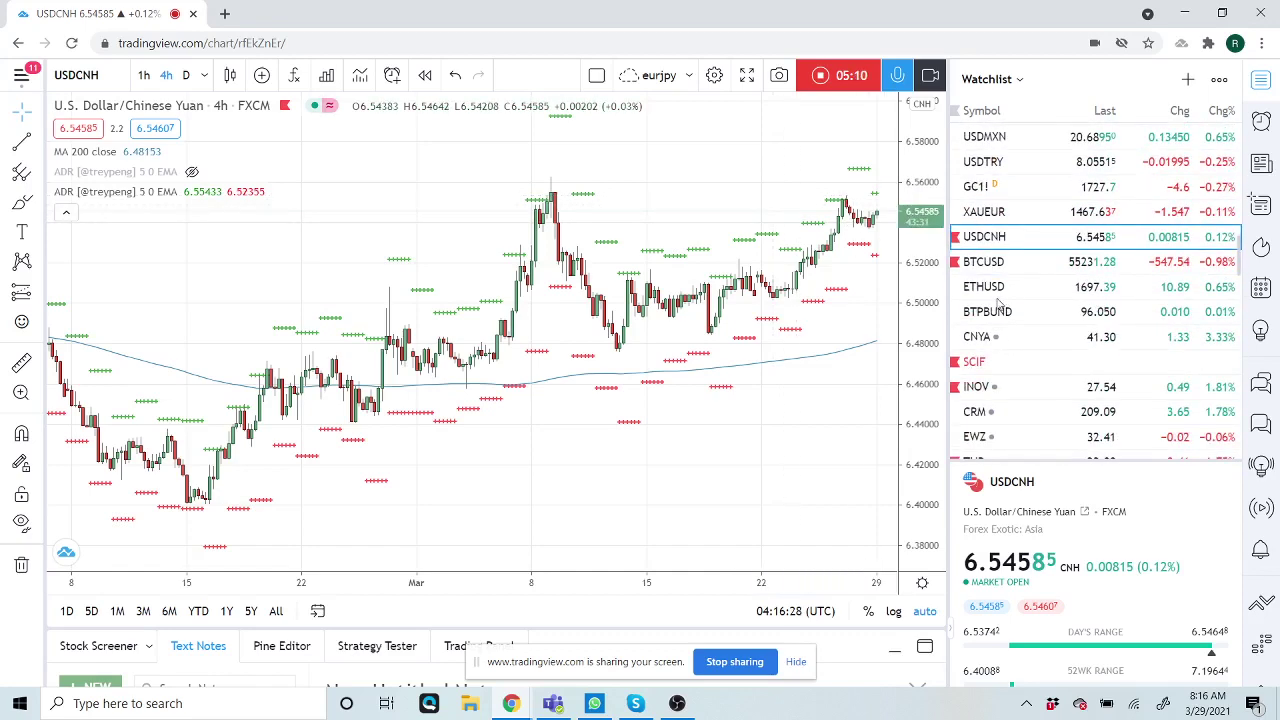
click(983, 262)
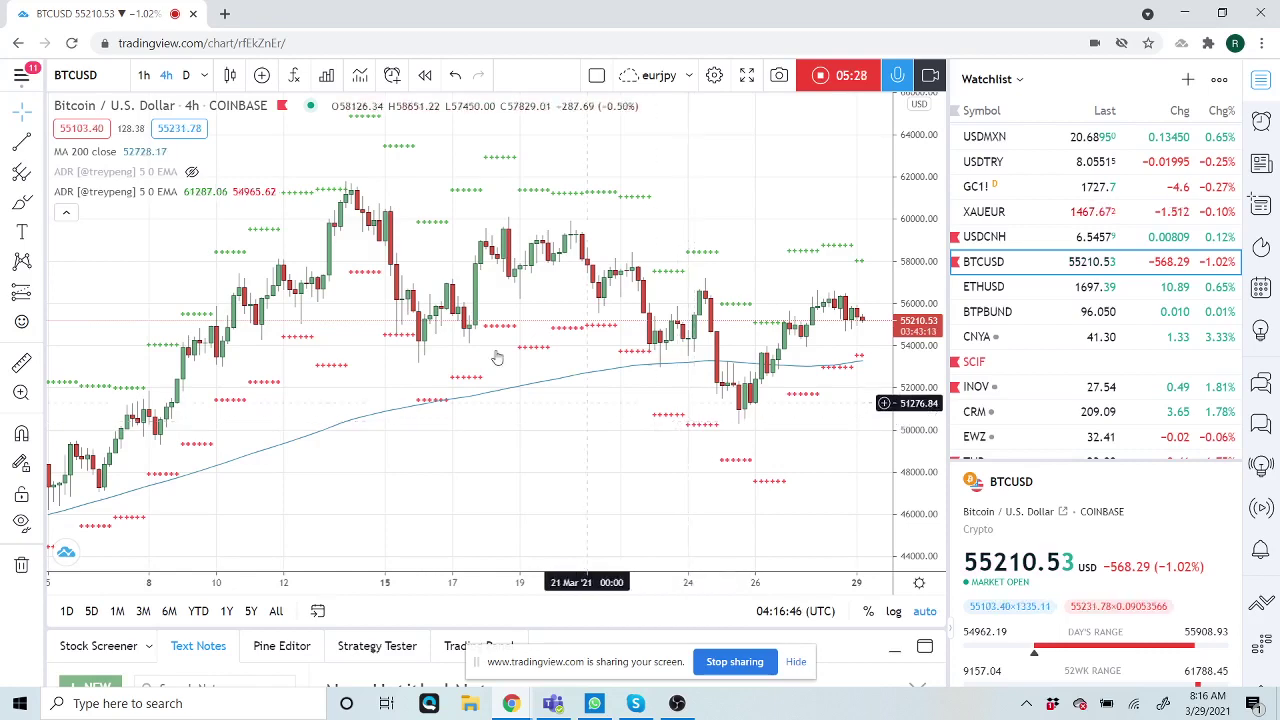
Search for XLM and chart the XLMUSD pair from Kraken
click(106, 81)
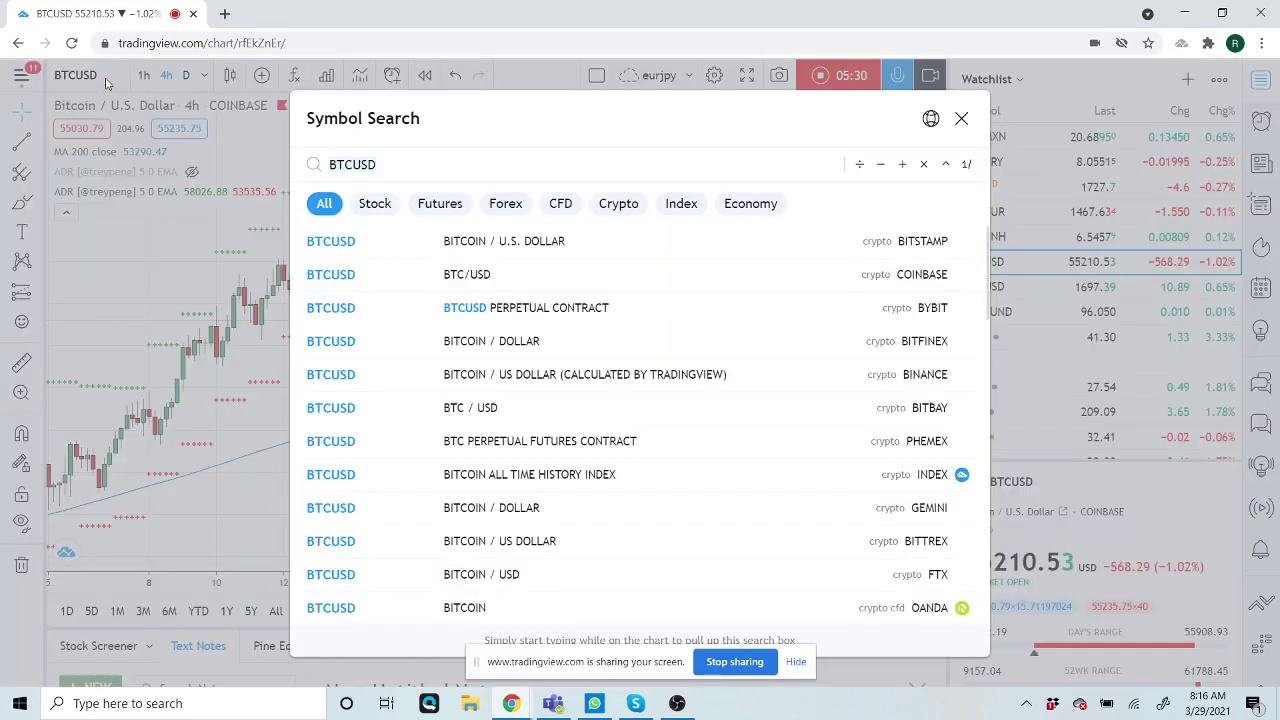
text(XLM)
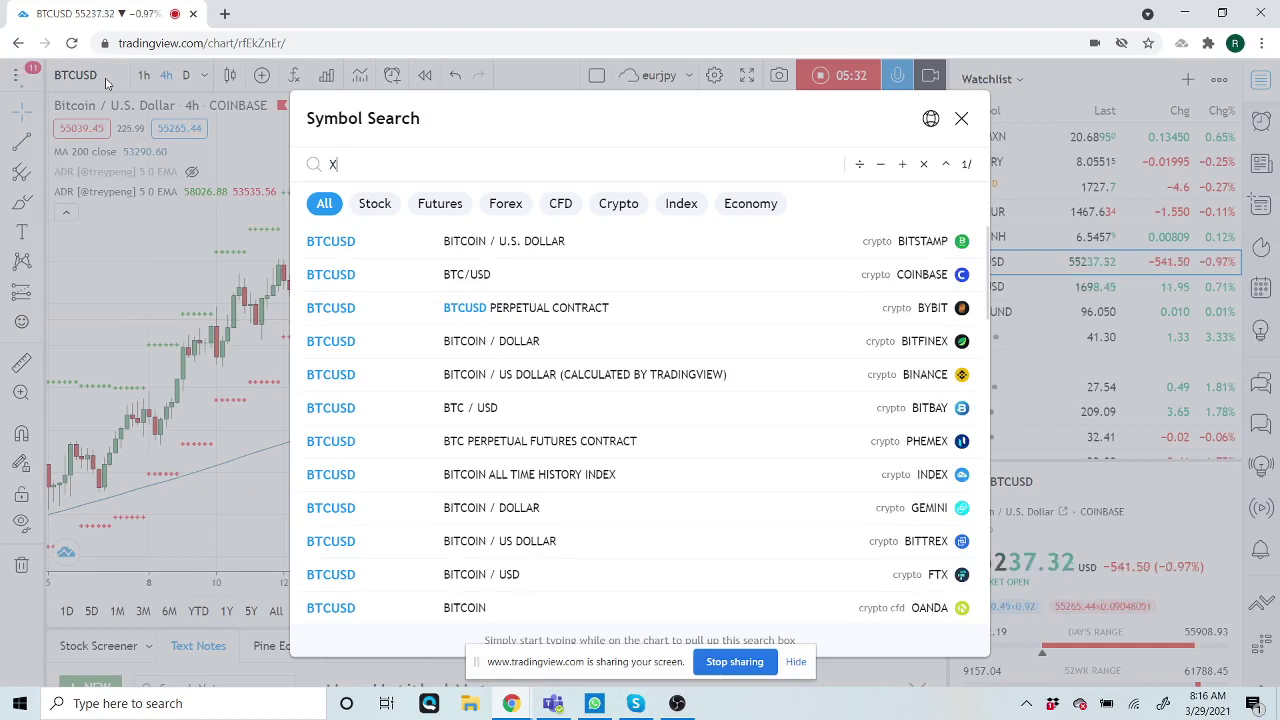
key(Return)
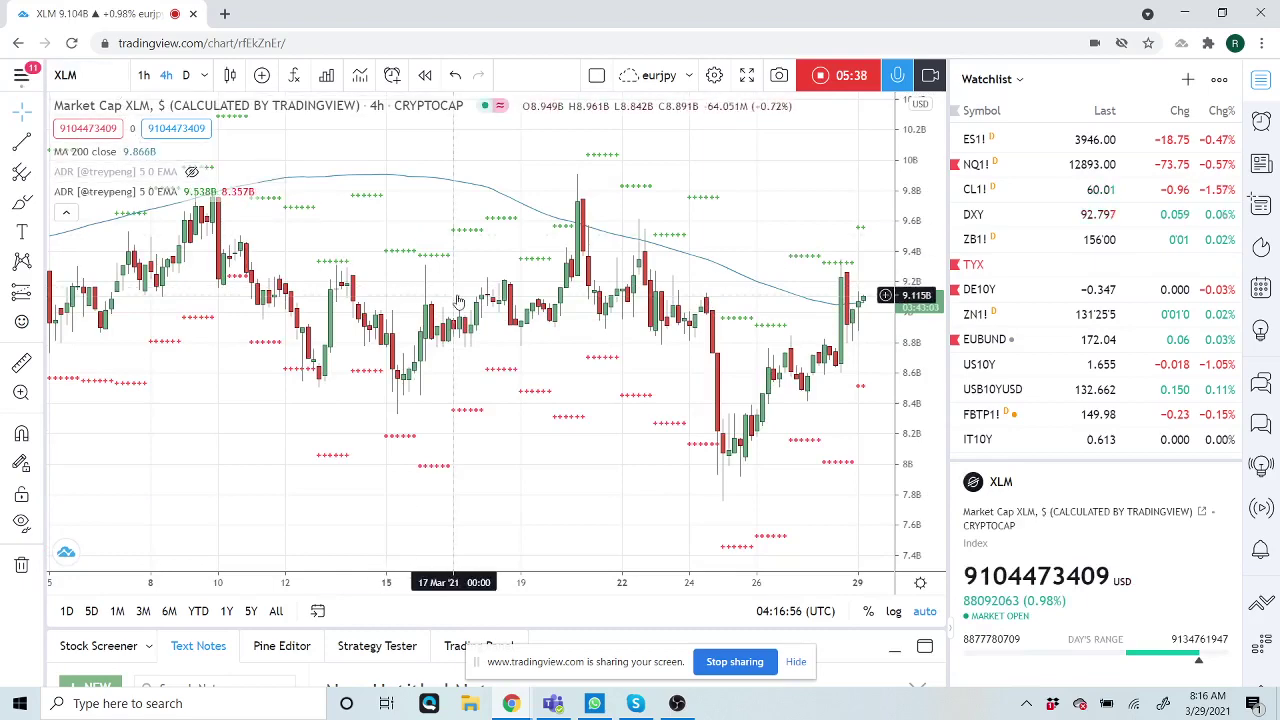
click(99, 80)
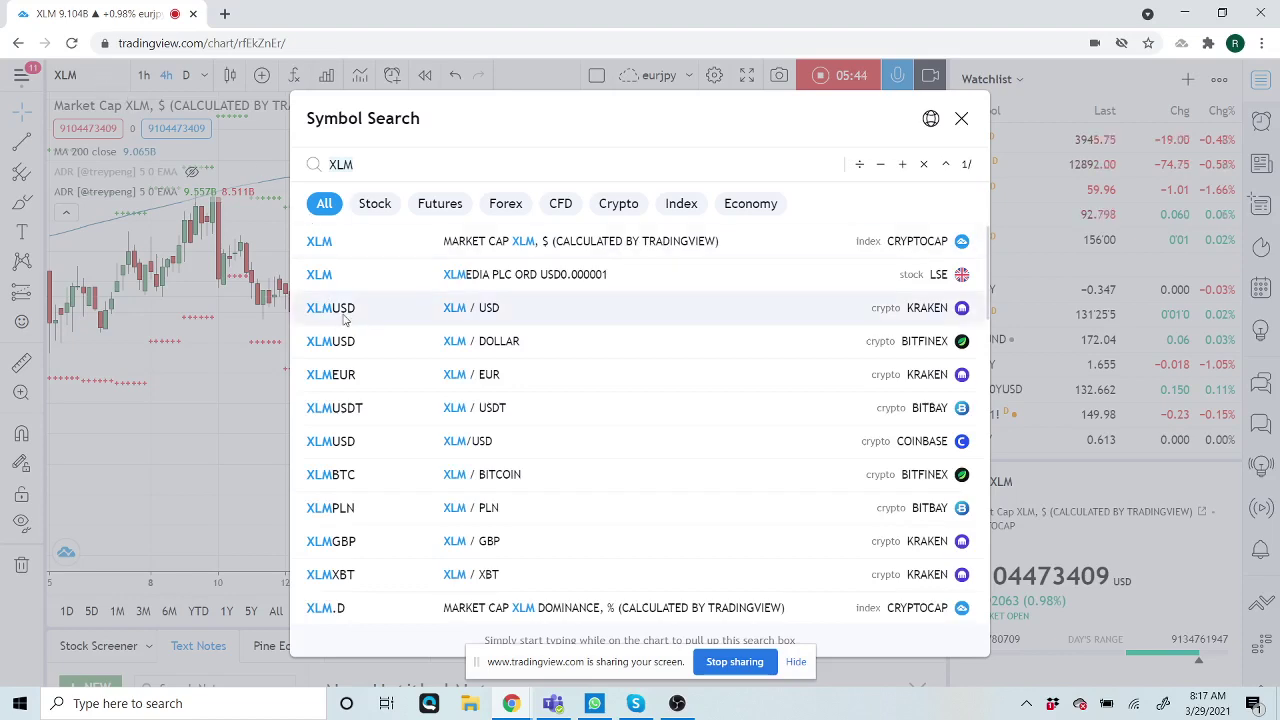
click(340, 315)
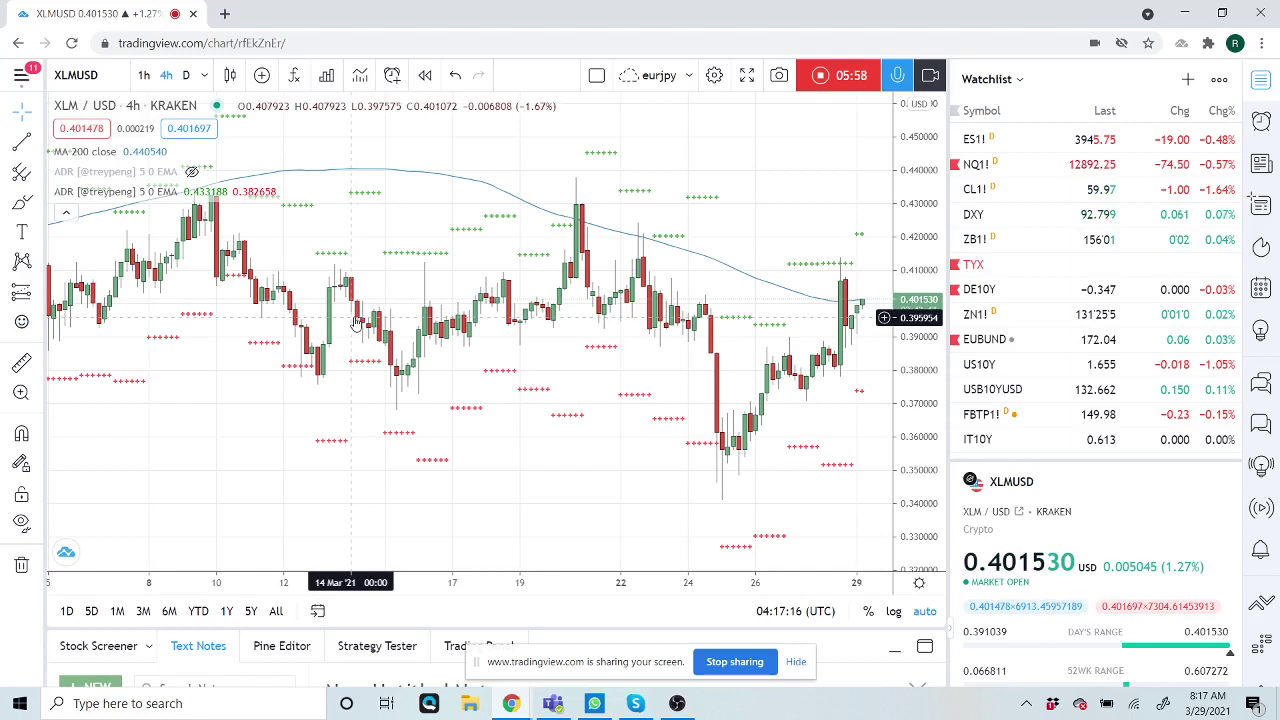
mouse_move(1005, 270)
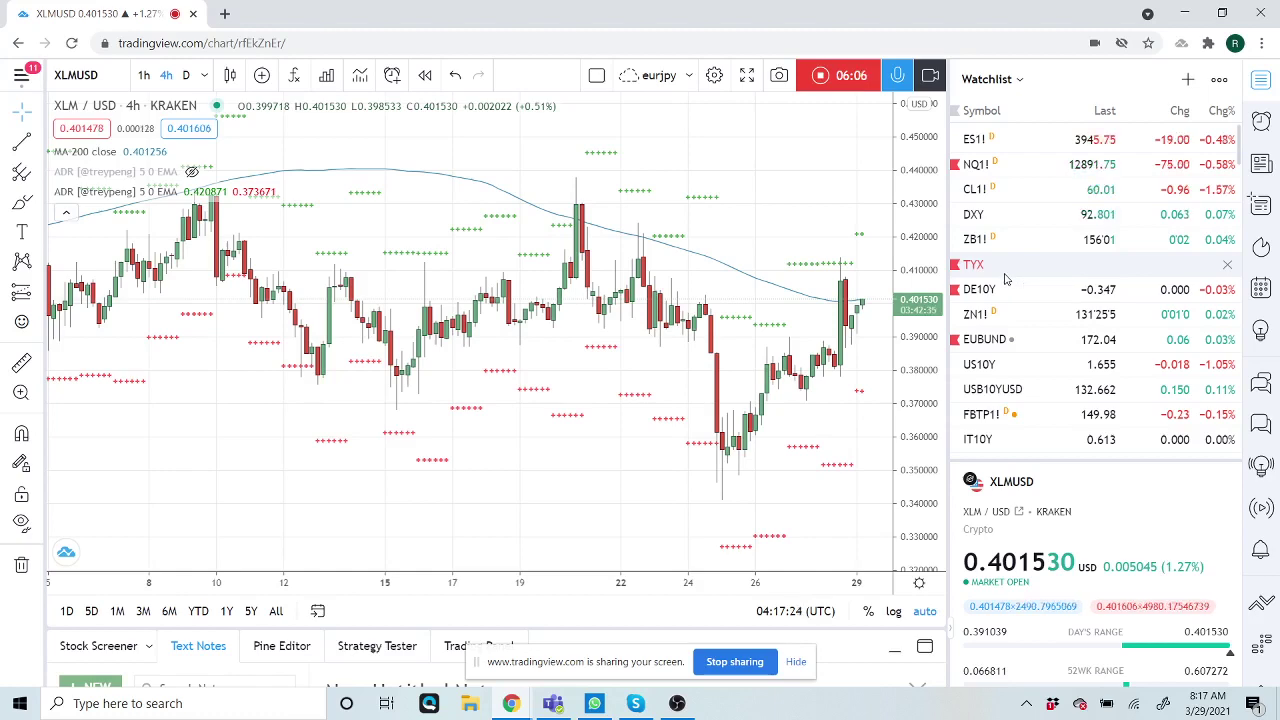
Scroll down the watchlist and load the Bitstamp ETHUSD 4-hour chart
scroll(1005, 278, down, 3)
scroll(1005, 278, down, 3)
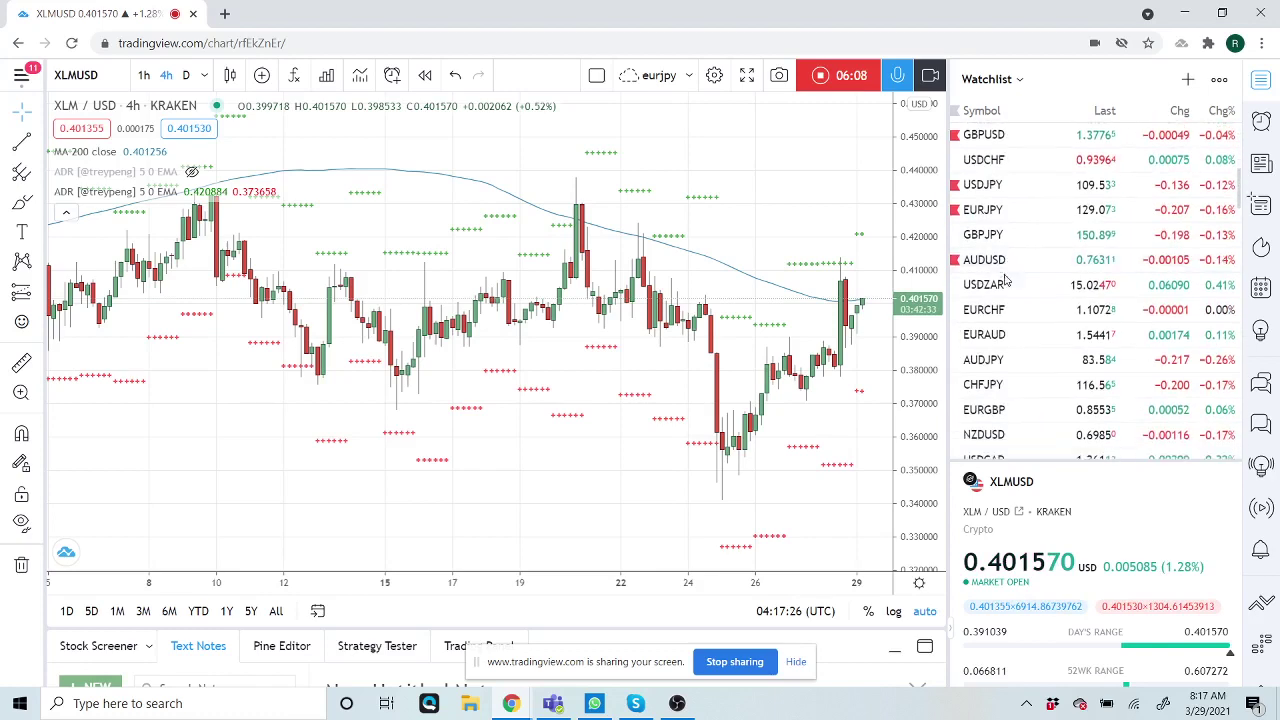
scroll(1005, 278, down, 3)
scroll(1005, 280, down, 2)
scroll(1007, 280, down, 2)
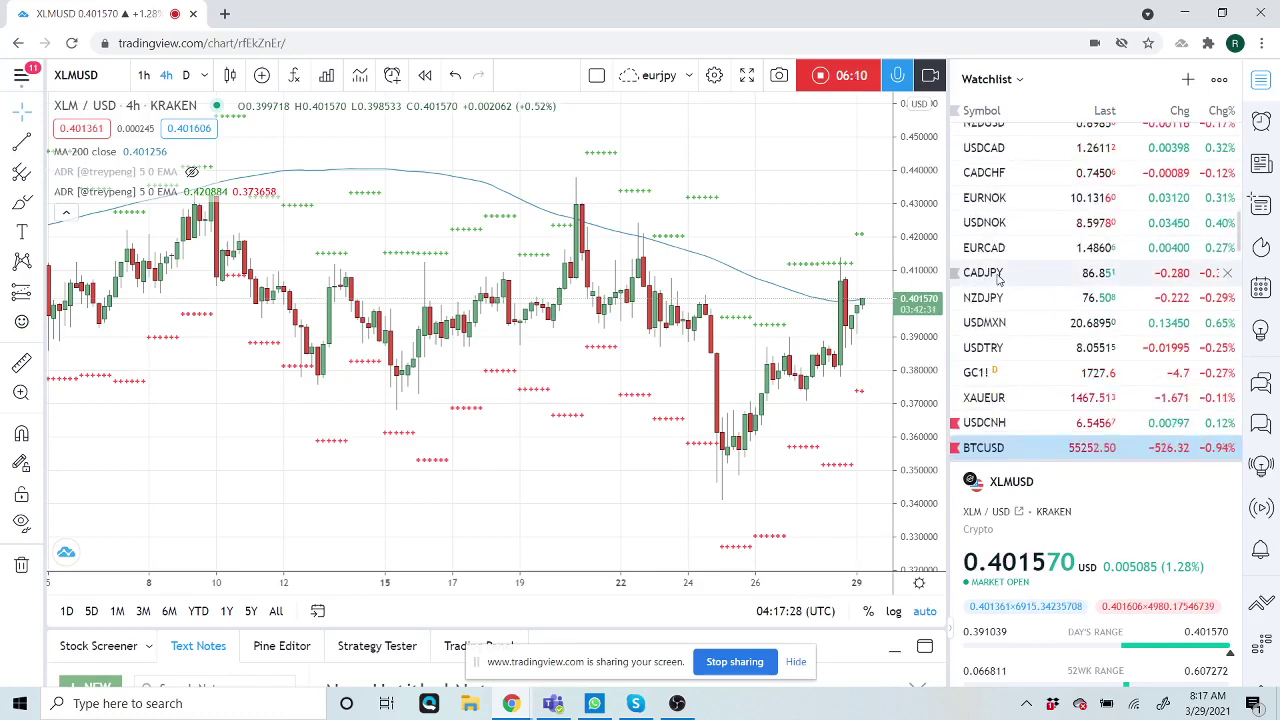
scroll(995, 282, down, 1)
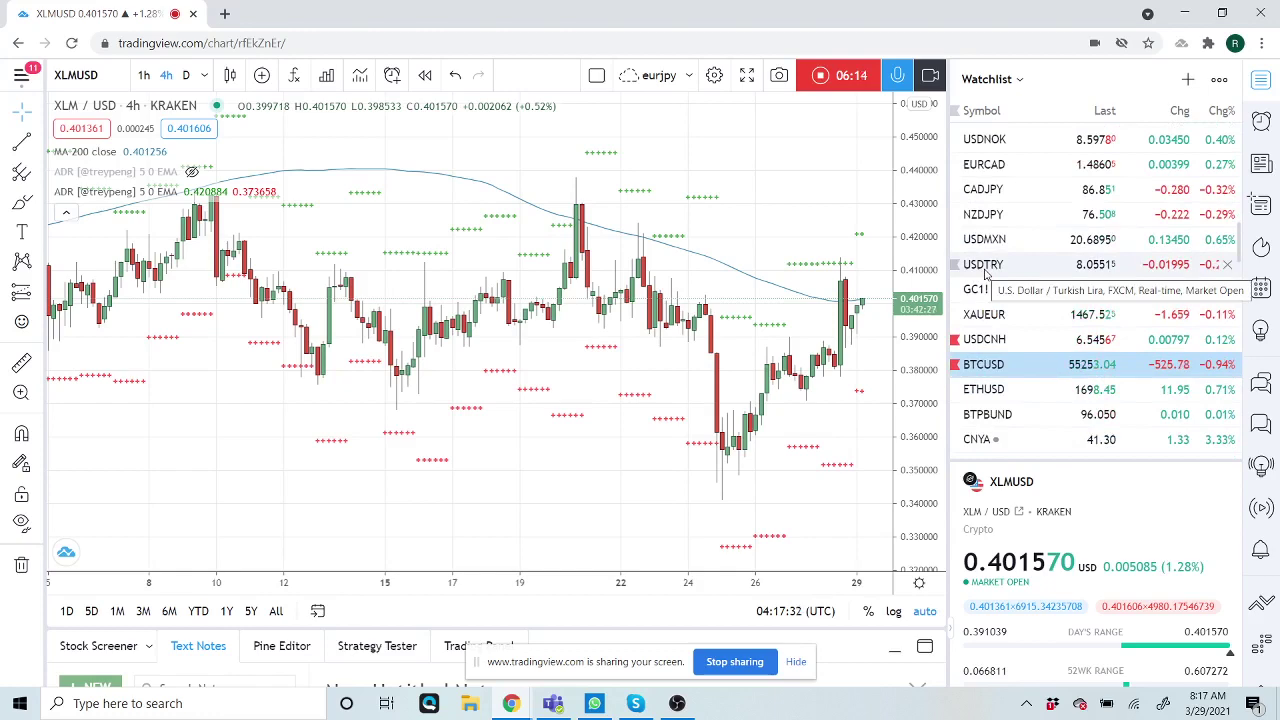
click(980, 390)
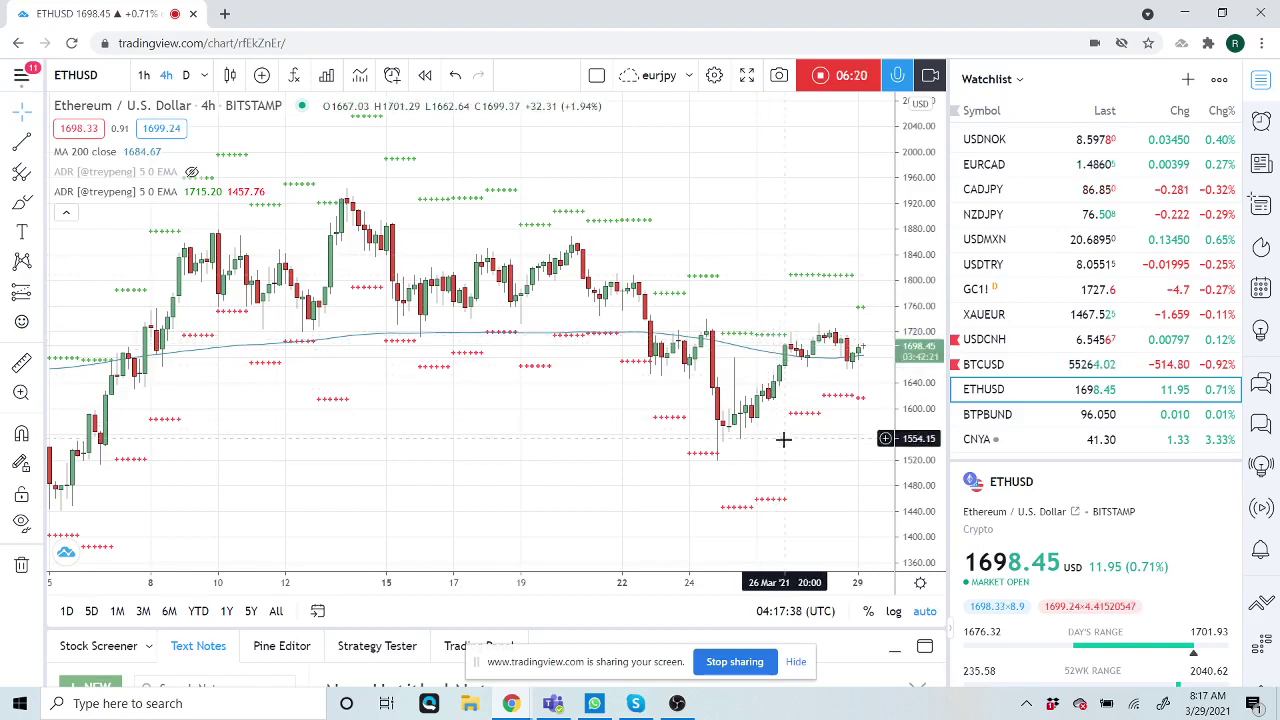
Zoom the ETHUSD chart far out, then back in slightly
scroll(1043, 375, down, 1)
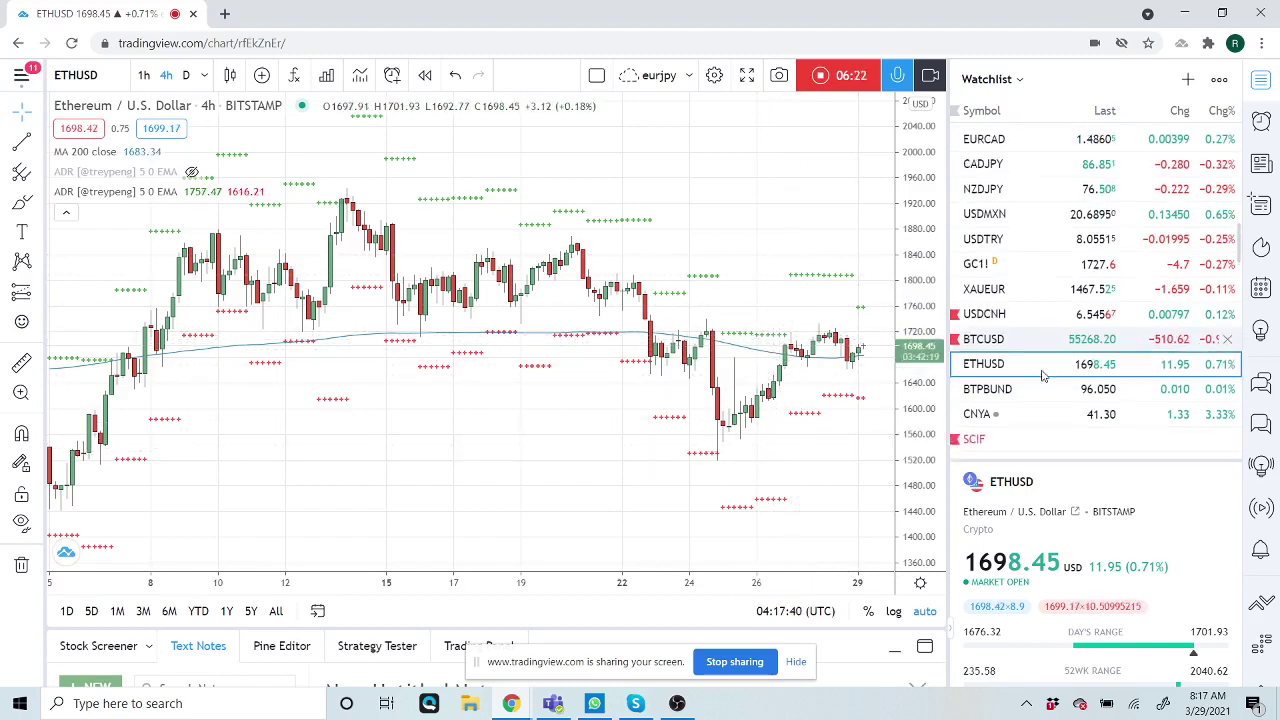
scroll(1043, 375, down, 2)
scroll(1083, 334, down, 3)
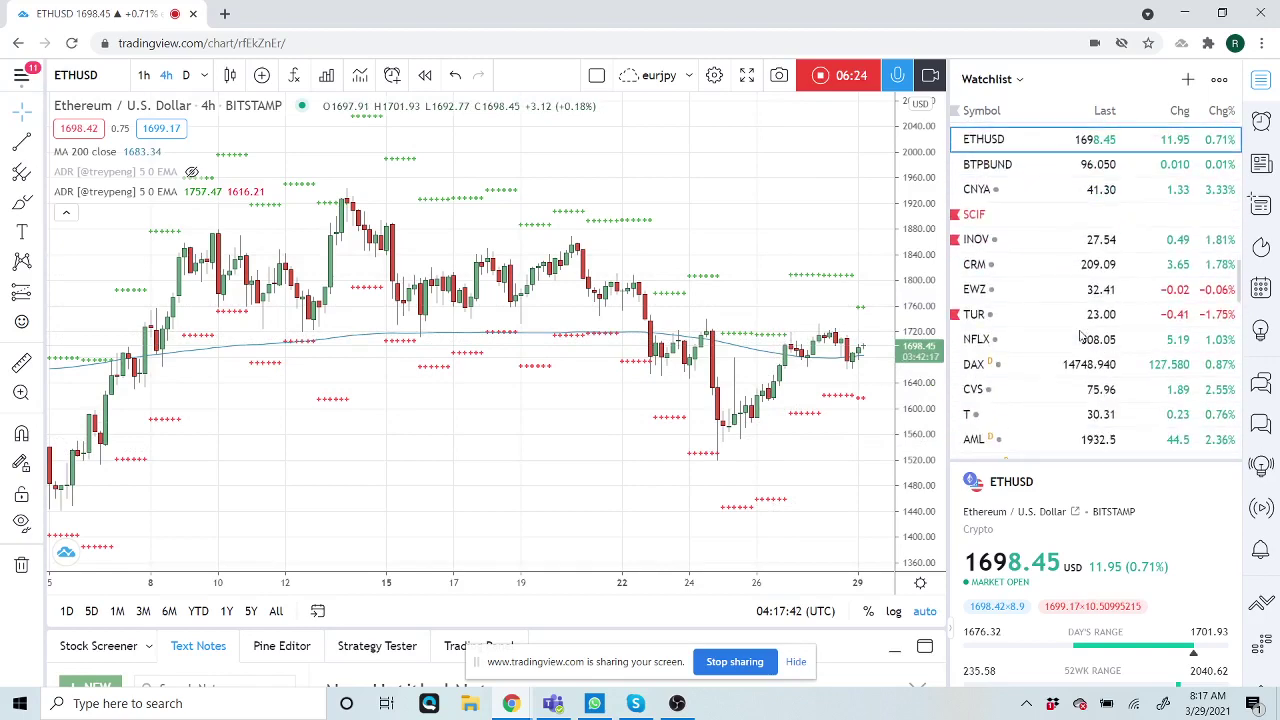
scroll(1078, 315, down, 1)
scroll(1072, 295, down, 1)
scroll(1065, 268, down, 1)
scroll(1065, 268, down, 3)
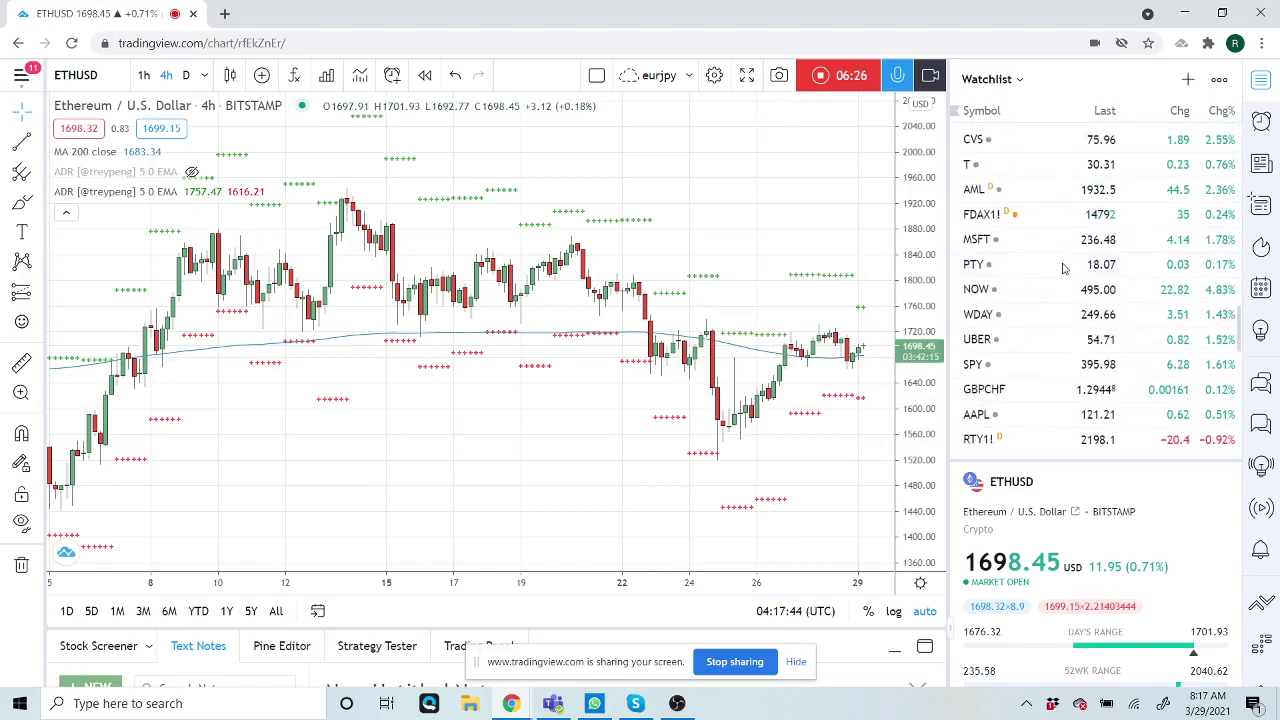
scroll(1065, 236, down, 2)
scroll(1064, 236, down, 2)
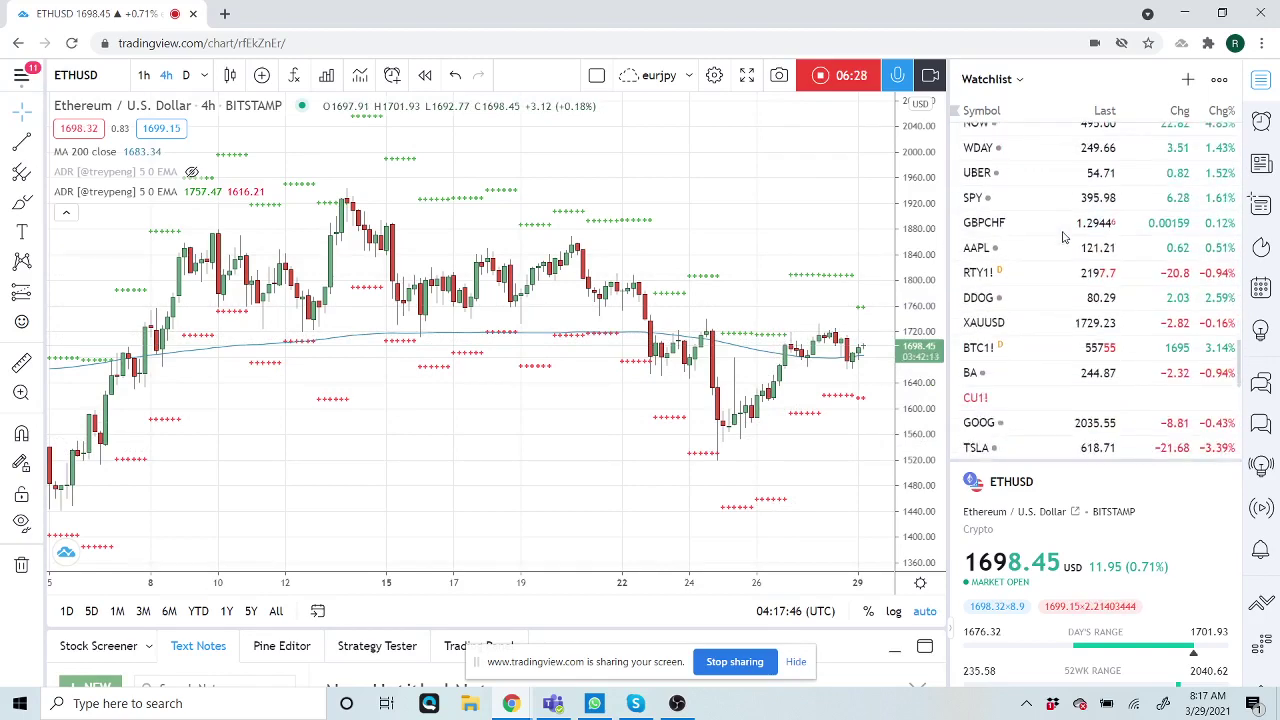
scroll(1064, 240, down, 2)
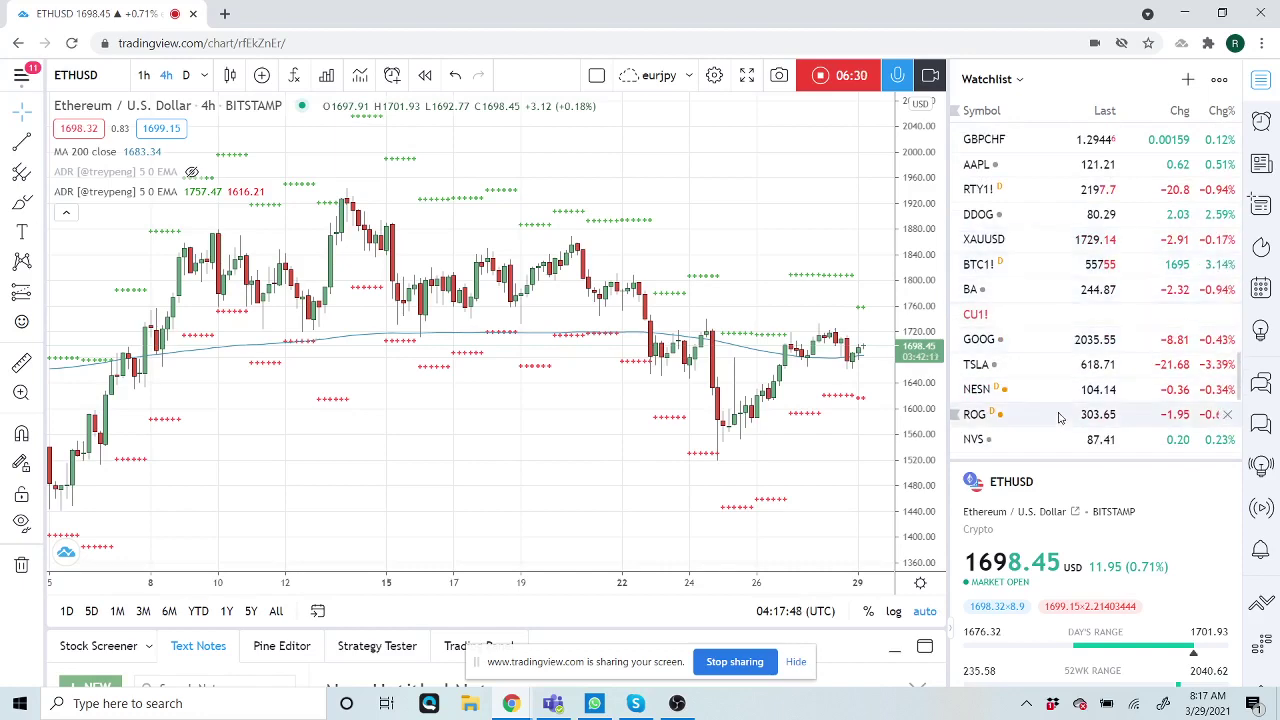
scroll(1052, 395, up, 1)
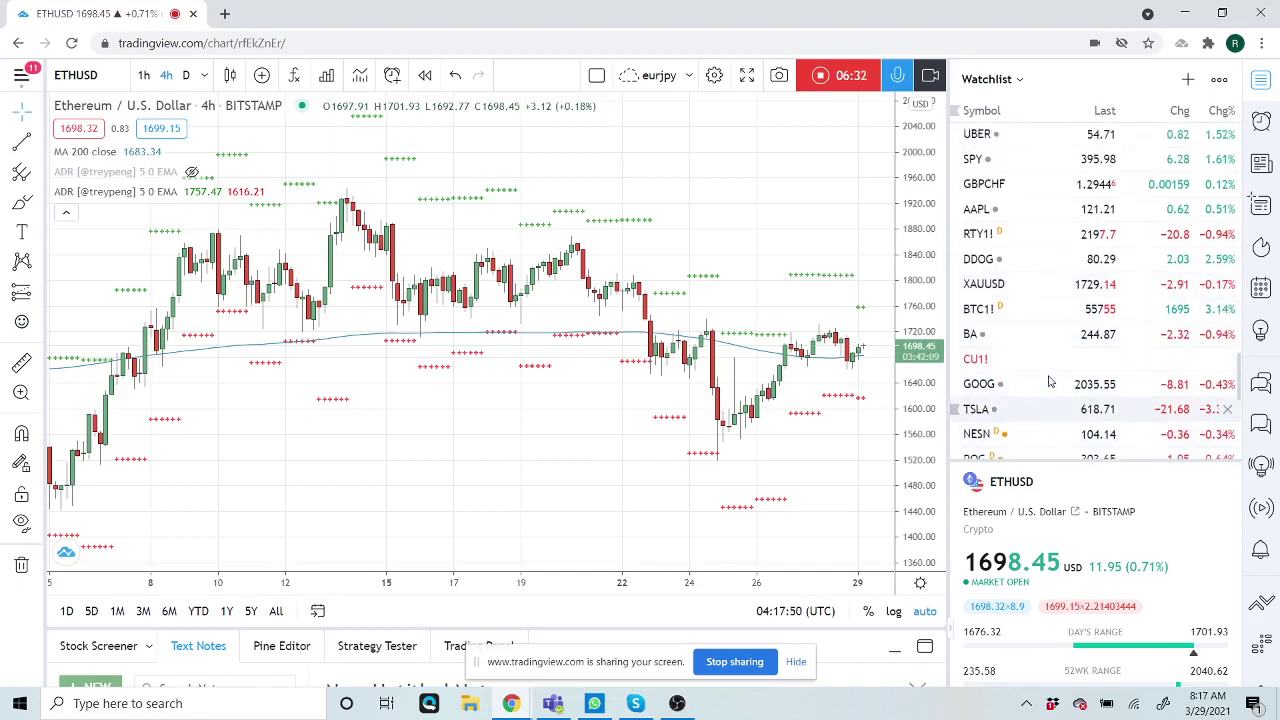
scroll(1050, 381, up, 4)
scroll(1050, 381, up, 3)
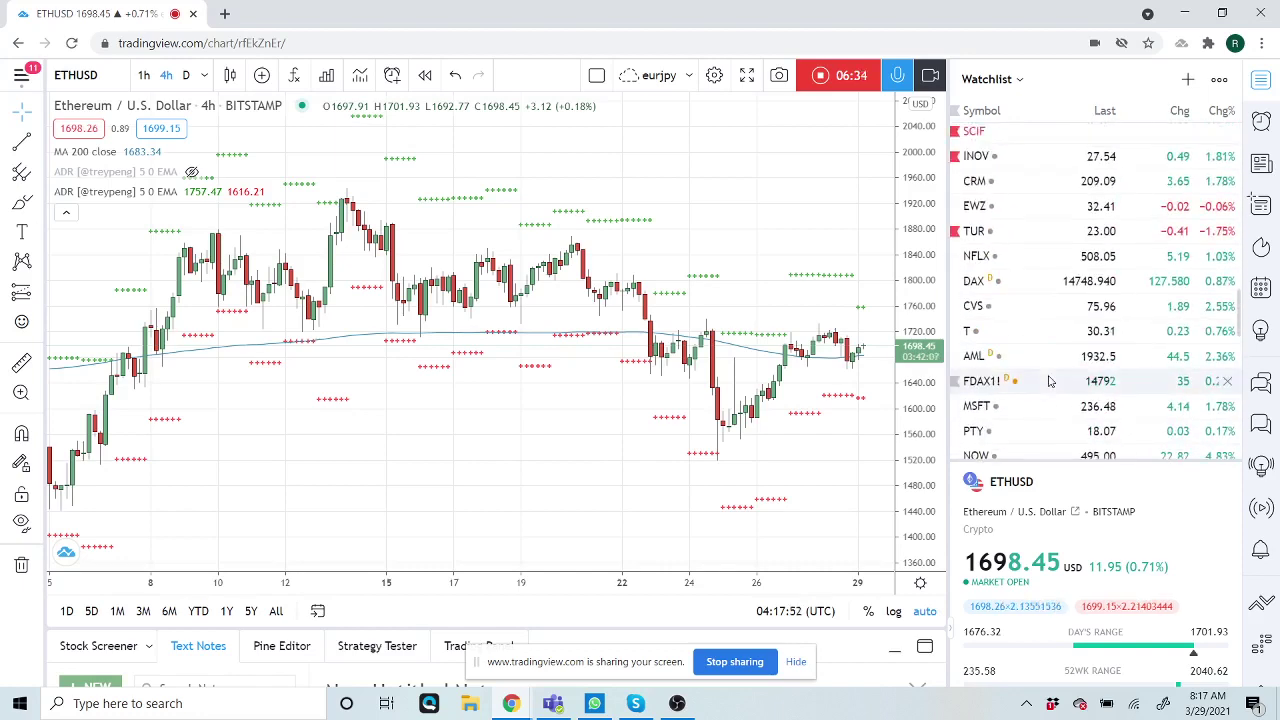
Load AT&T (T) on daily candles and zoom to show roughly mid-2019 to March 2021
click(1108, 333)
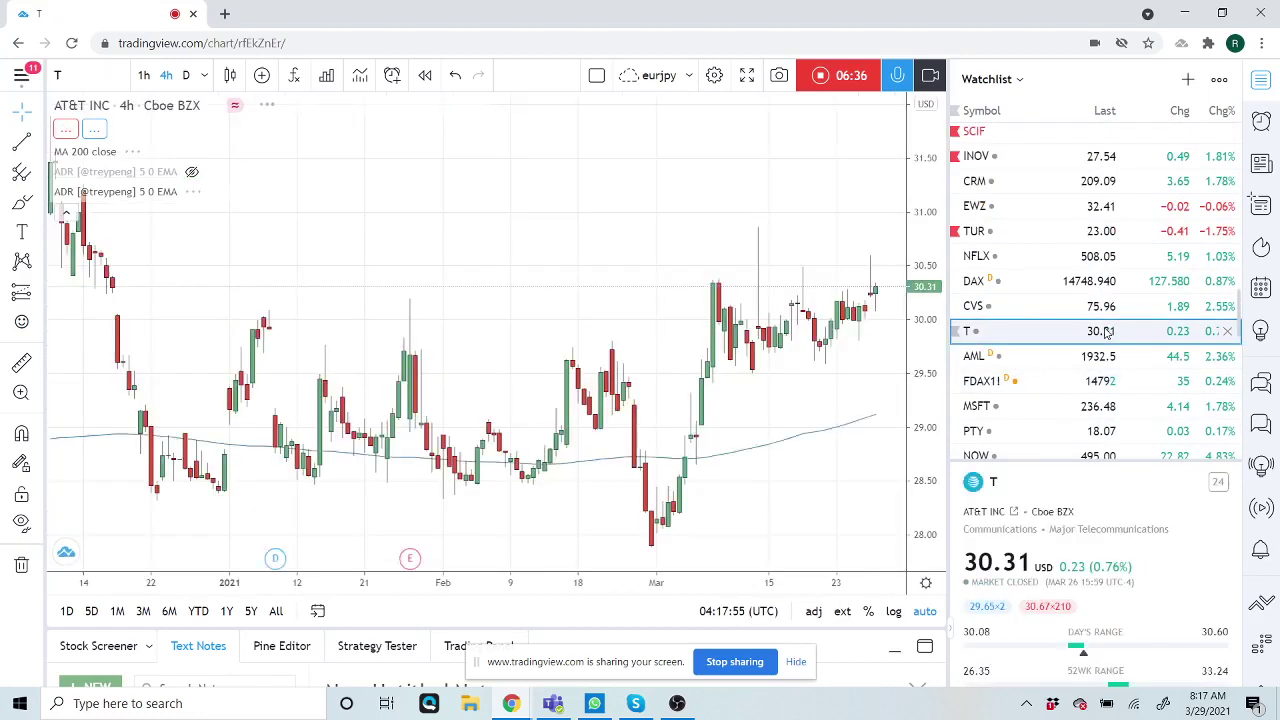
click(185, 75)
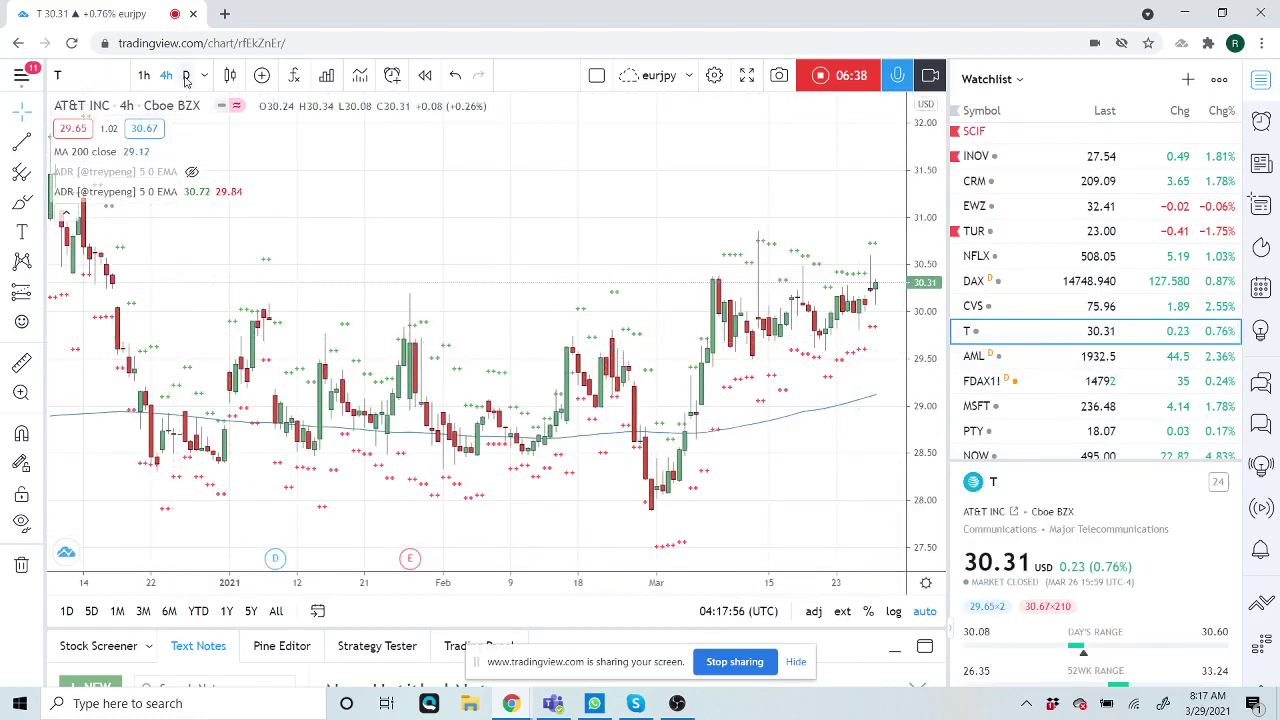
scroll(447, 227, down, 2)
scroll(447, 230, down, 2)
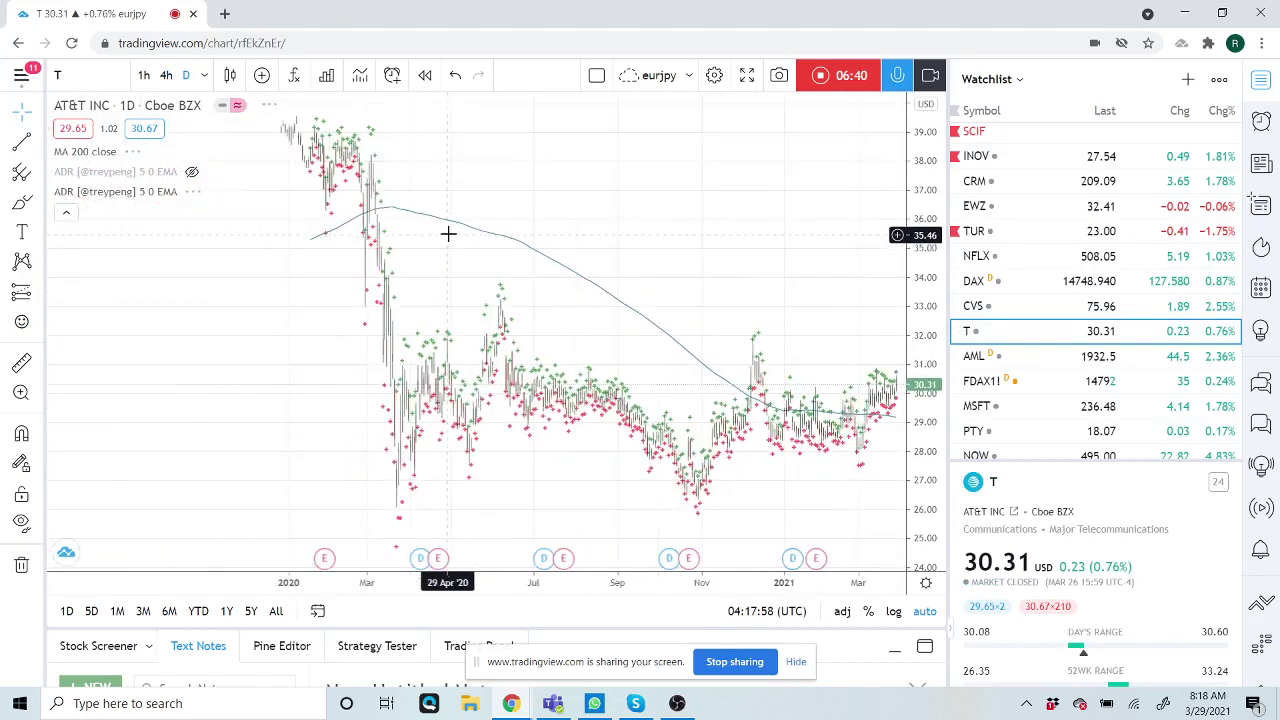
scroll(447, 235, down, 2)
scroll(447, 240, up, 2)
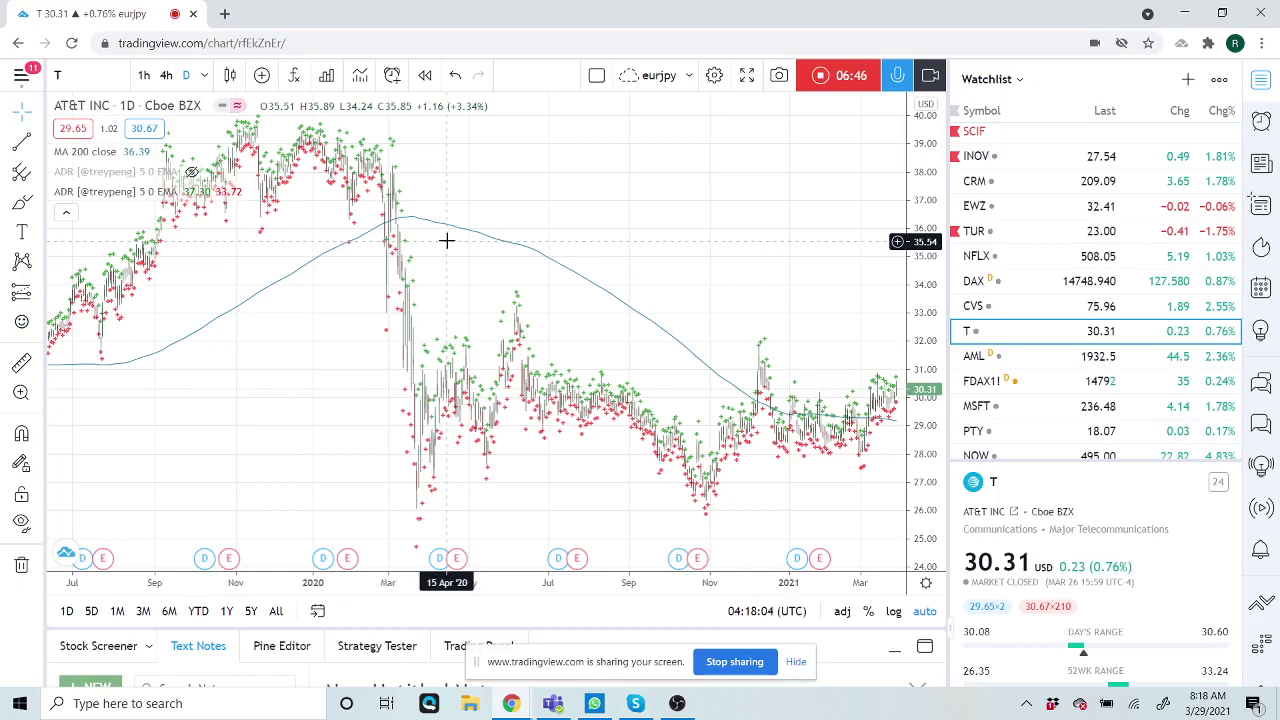
scroll(1122, 338, up, 1)
scroll(1122, 338, up, 2)
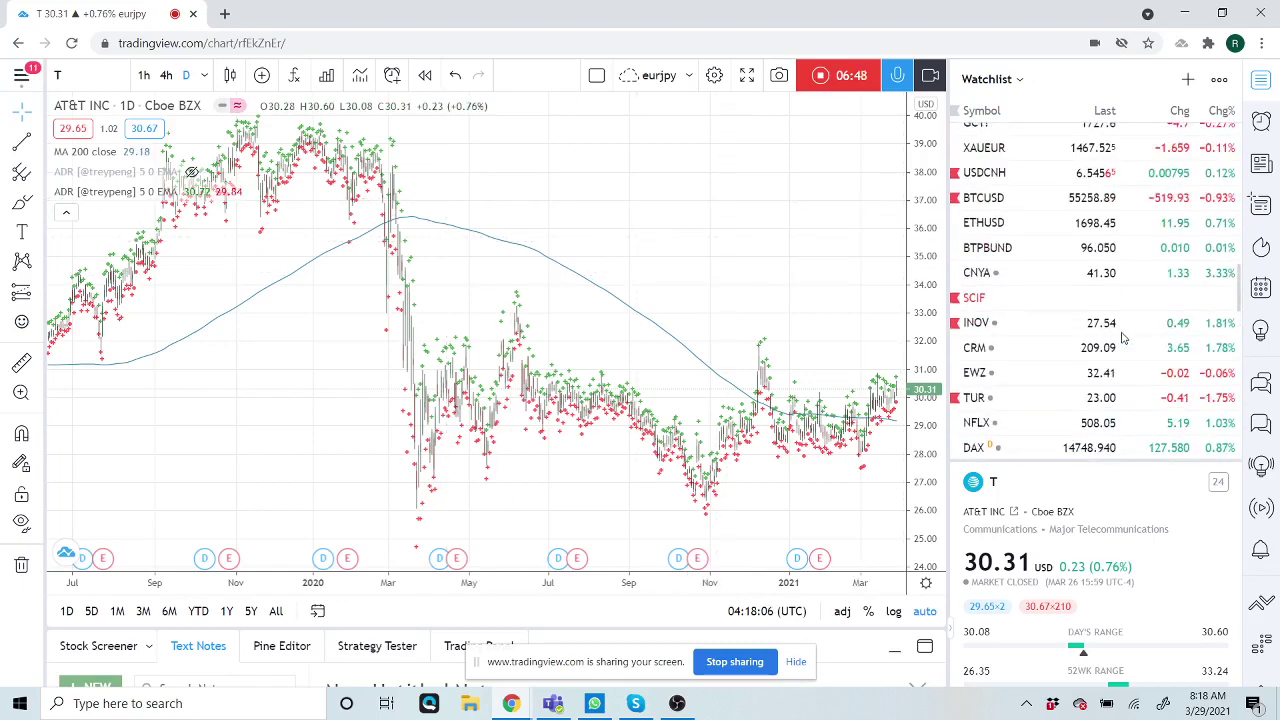
scroll(1122, 338, up, 5)
scroll(1090, 310, up, 5)
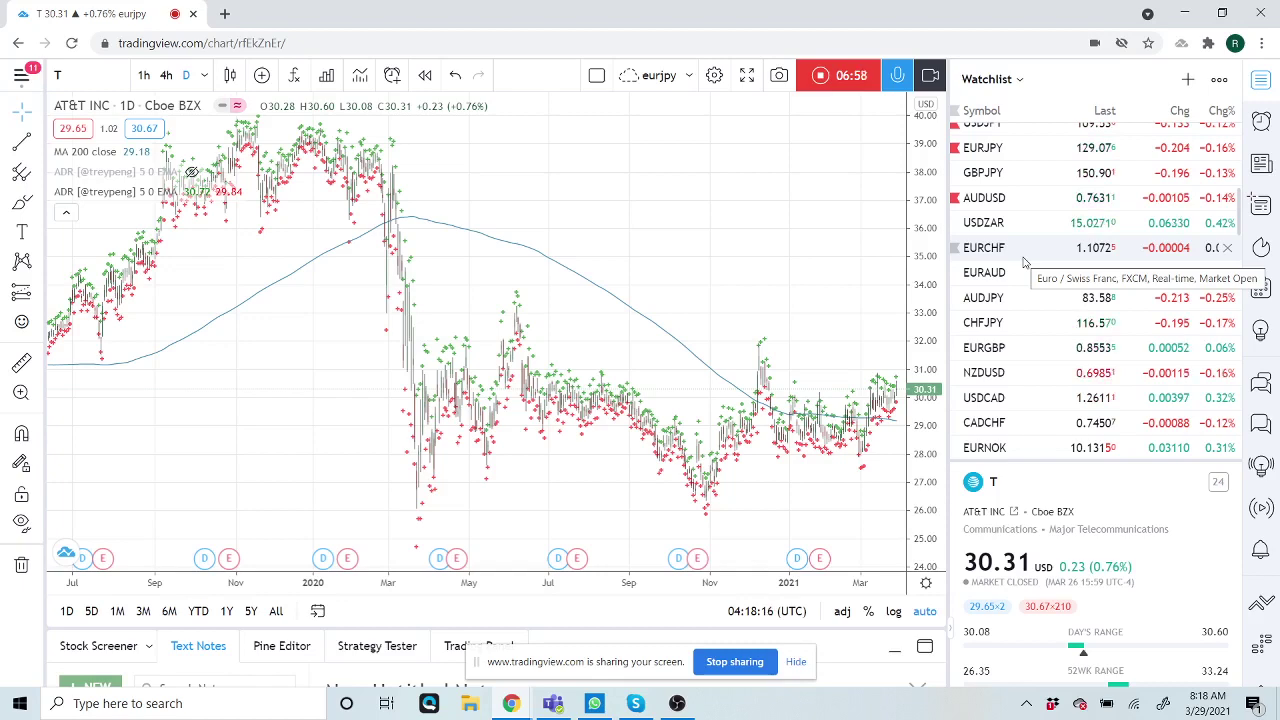
scroll(1034, 286, up, 3)
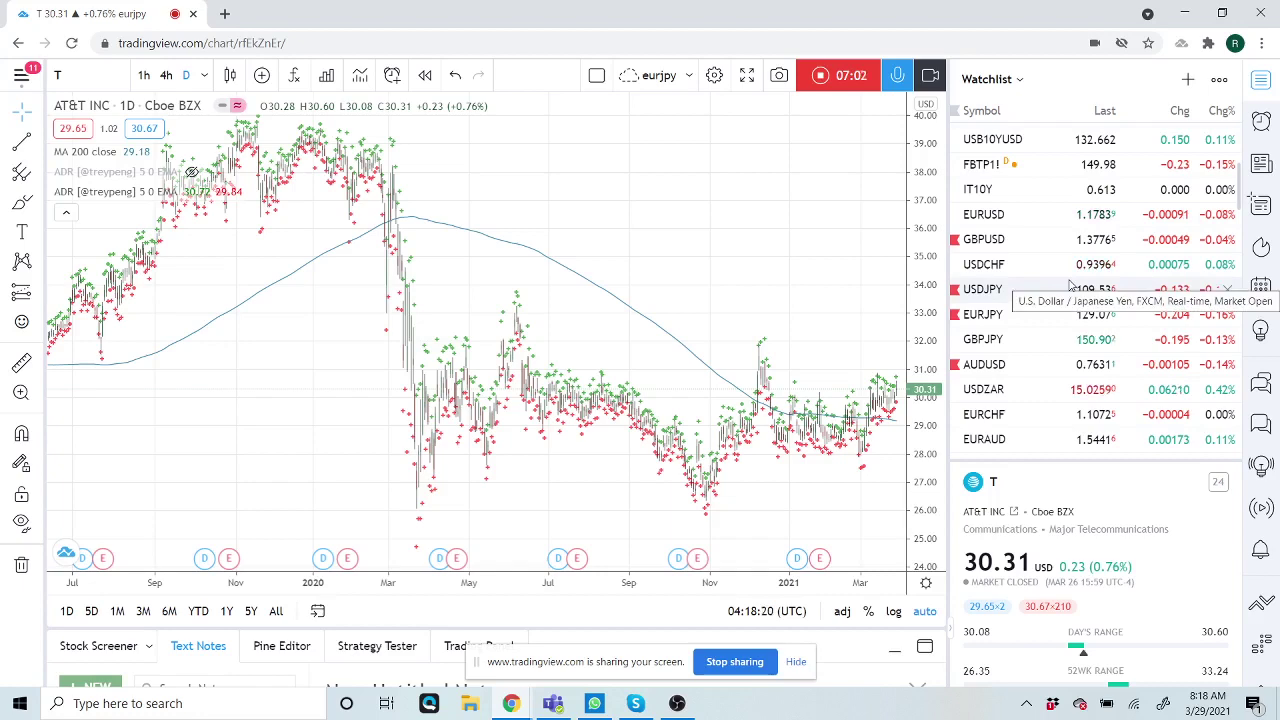
scroll(1070, 287, up, 3)
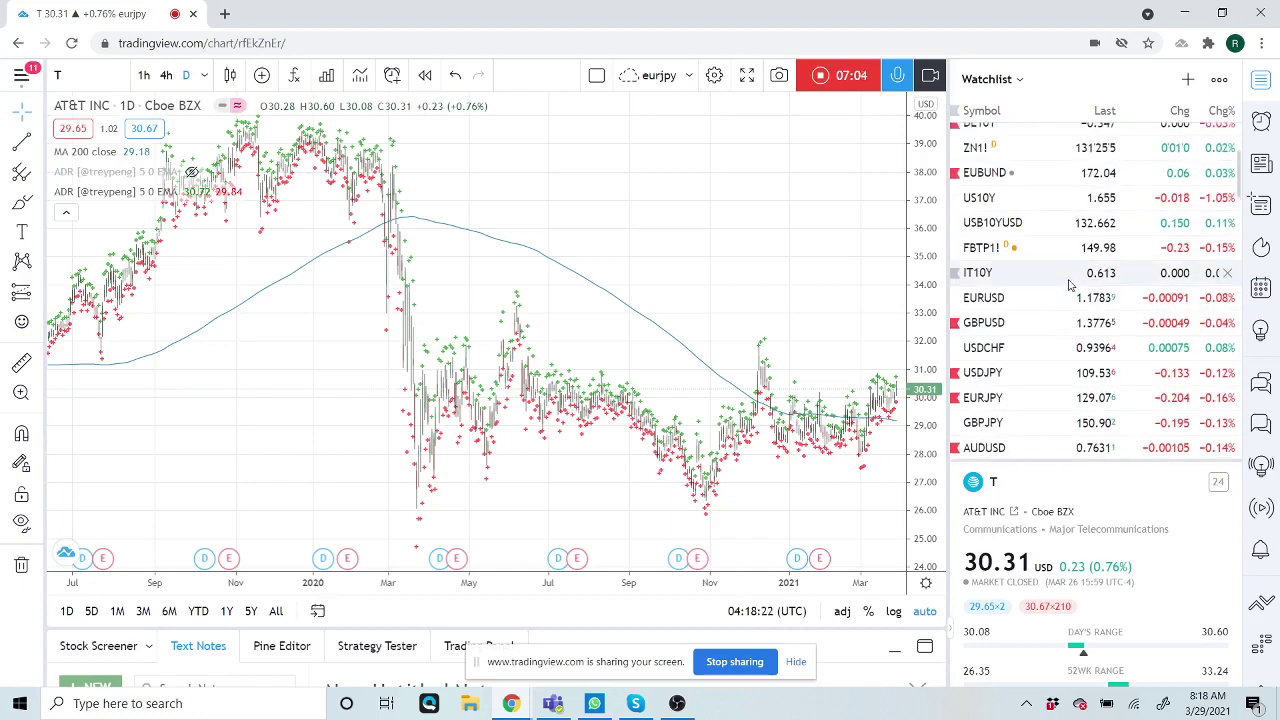
scroll(1069, 286, up, 5)
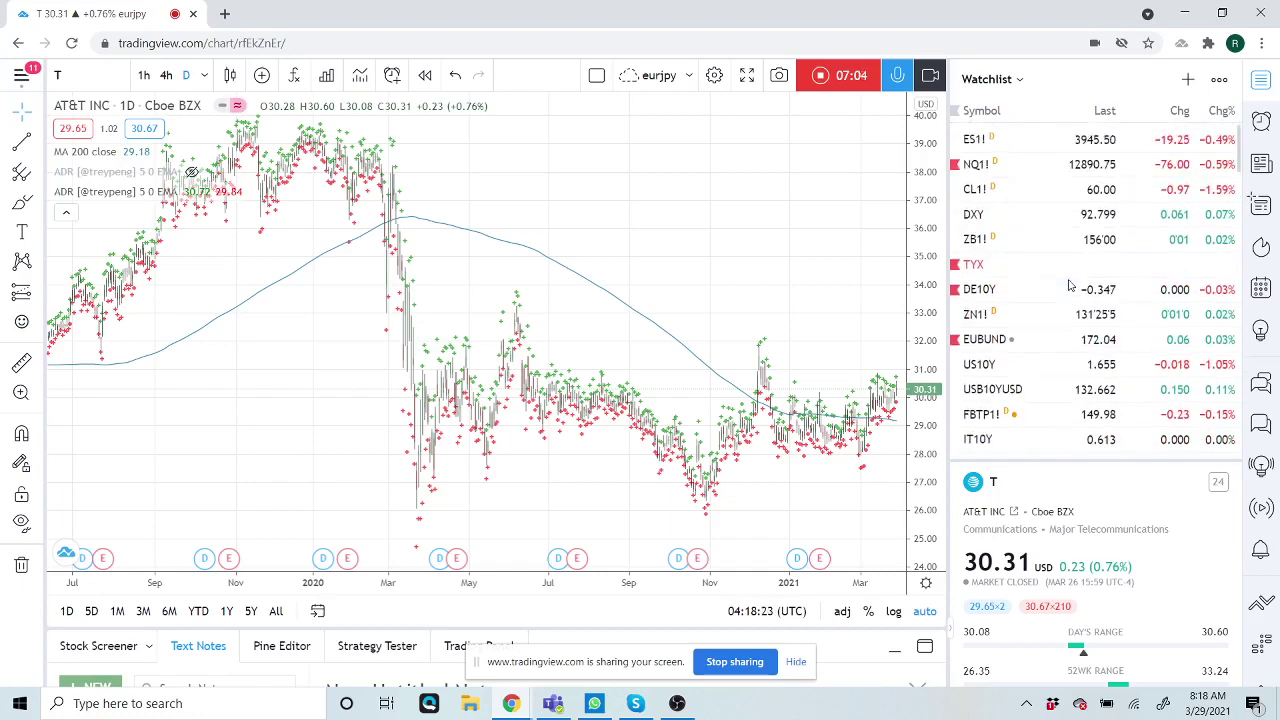
Switch the chart to S&P 500 E-mini futures (ES1!) from the watchlist and zoom in
click(985, 145)
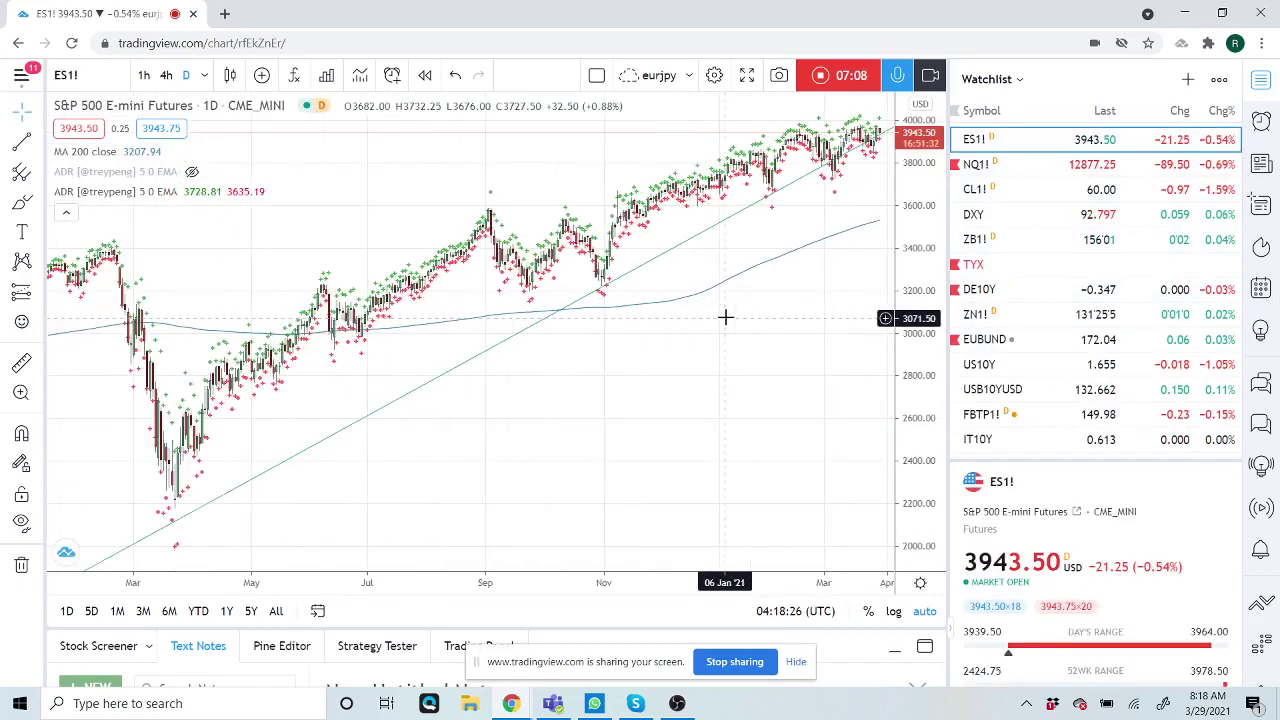
scroll(725, 317, up, 2)
scroll(725, 317, up, 2)
scroll(725, 317, up, 2)
scroll(725, 317, up, 2)
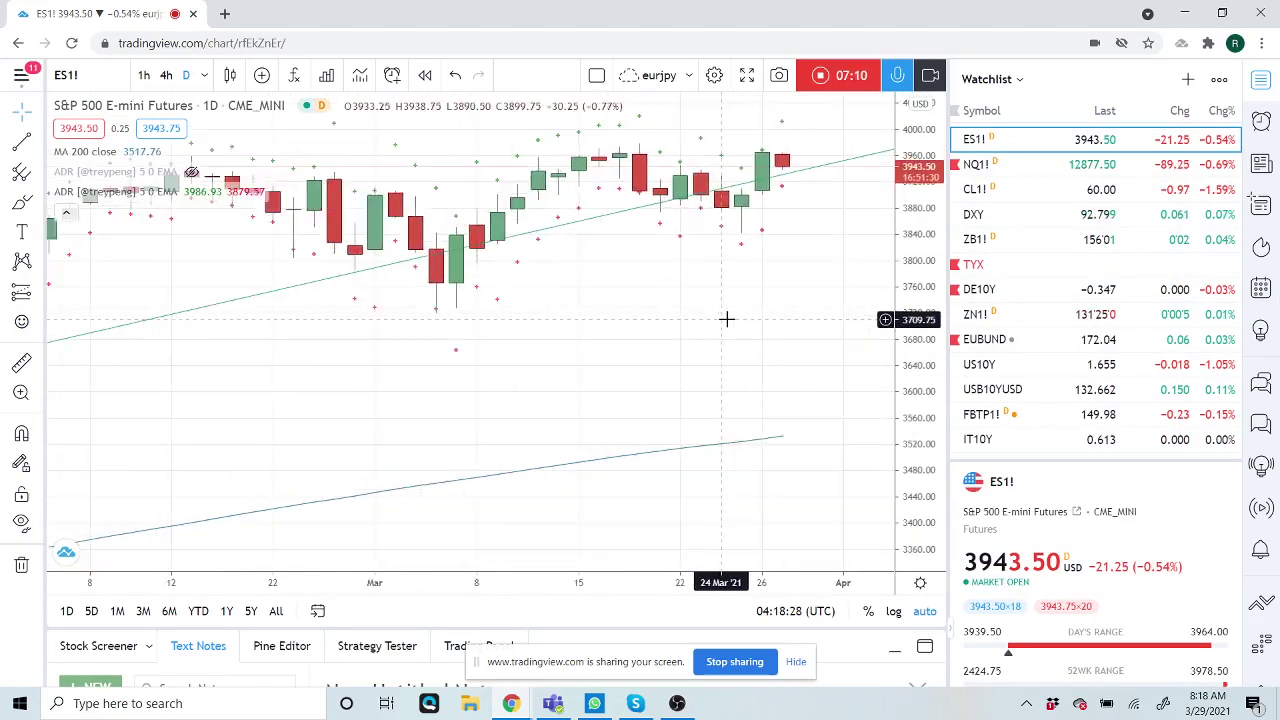
scroll(726, 318, up, 1)
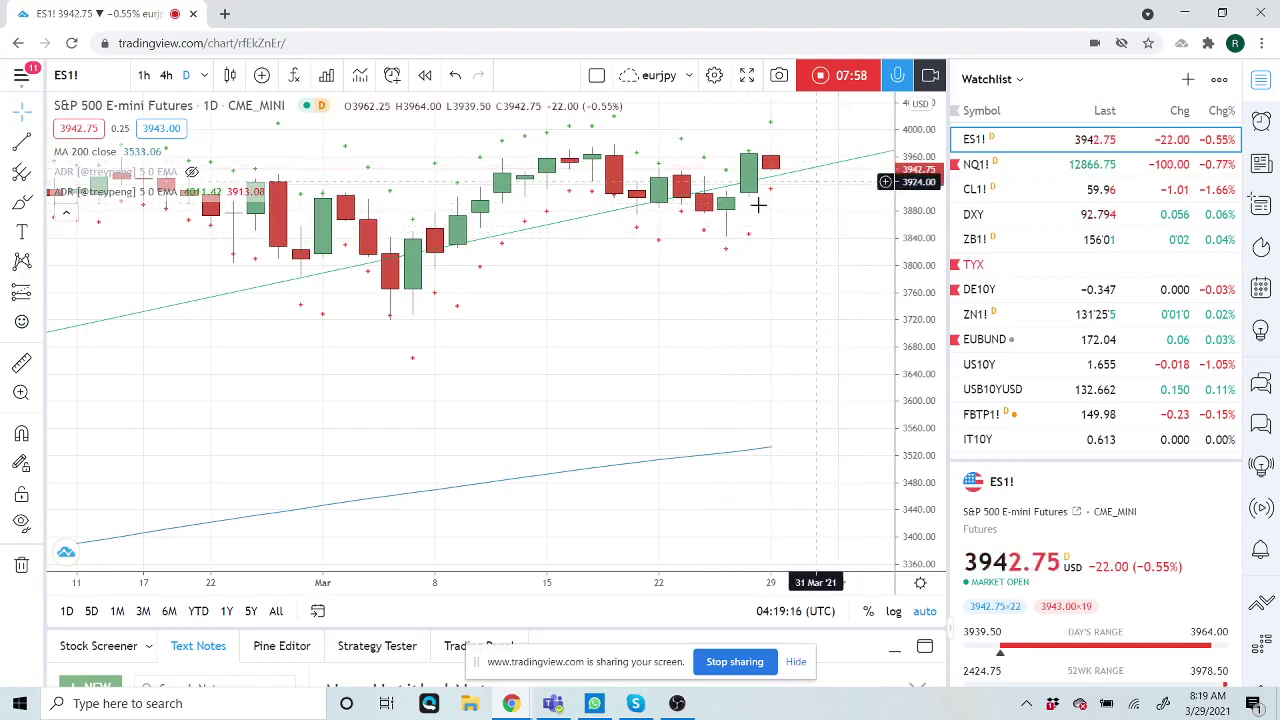
Remove the green trend line, stop the video idea recording, and bring OBS Studio forward
click(533, 231)
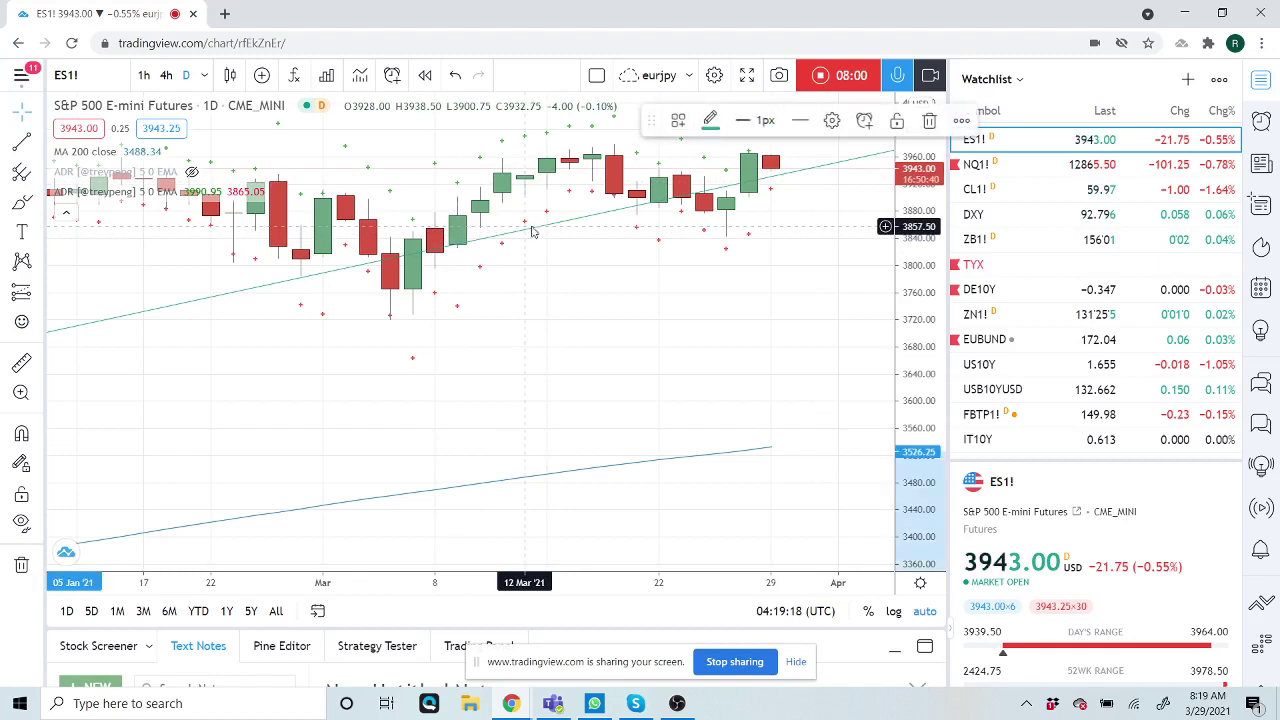
right_click(533, 231)
click(586, 490)
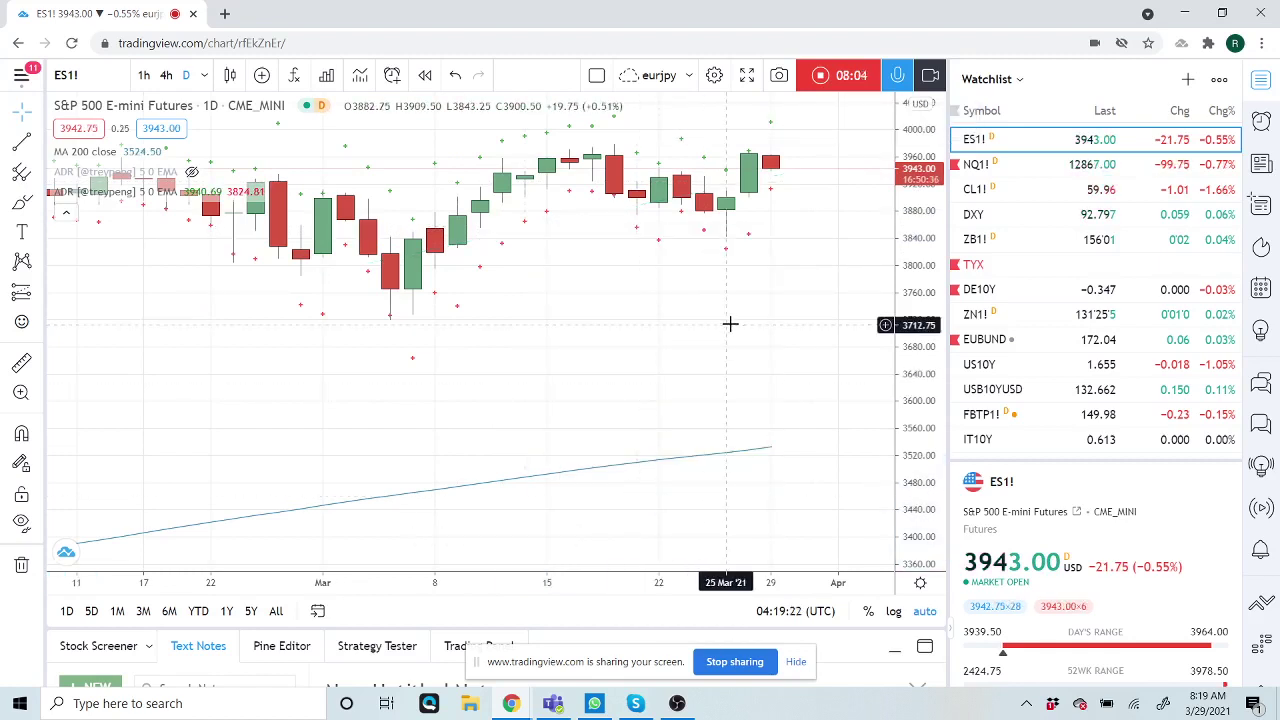
click(820, 80)
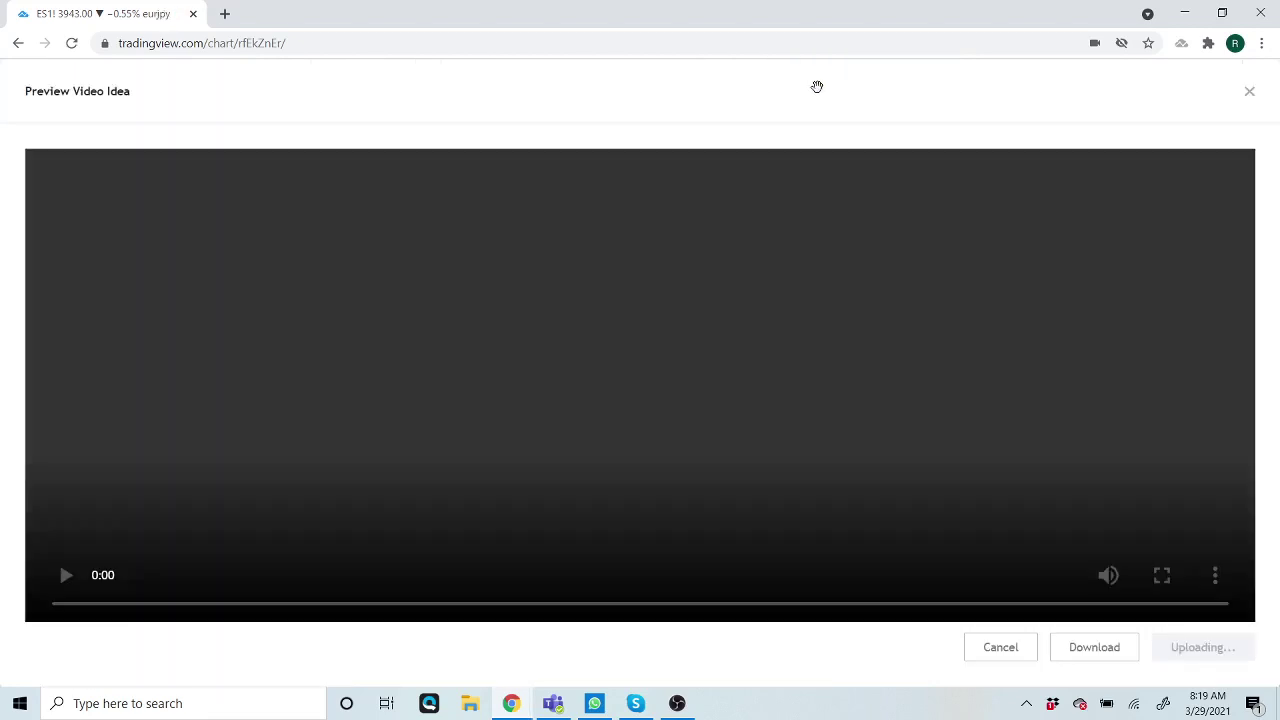
click(677, 703)
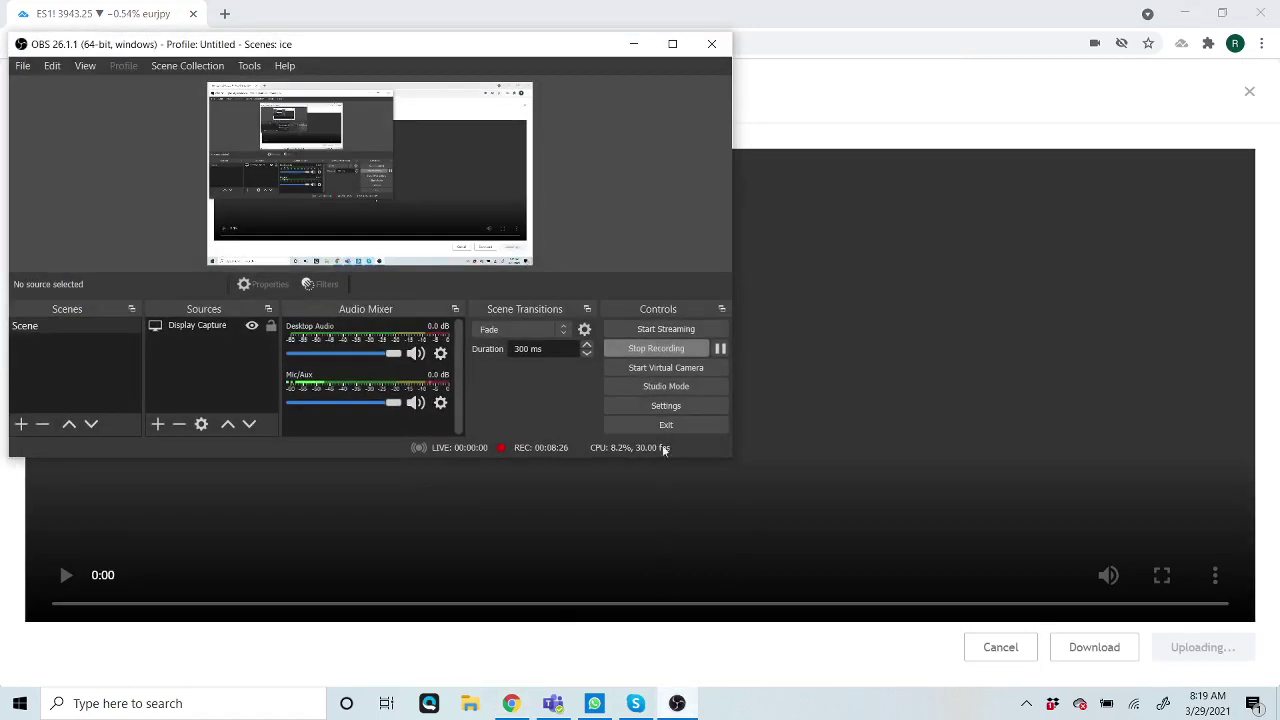